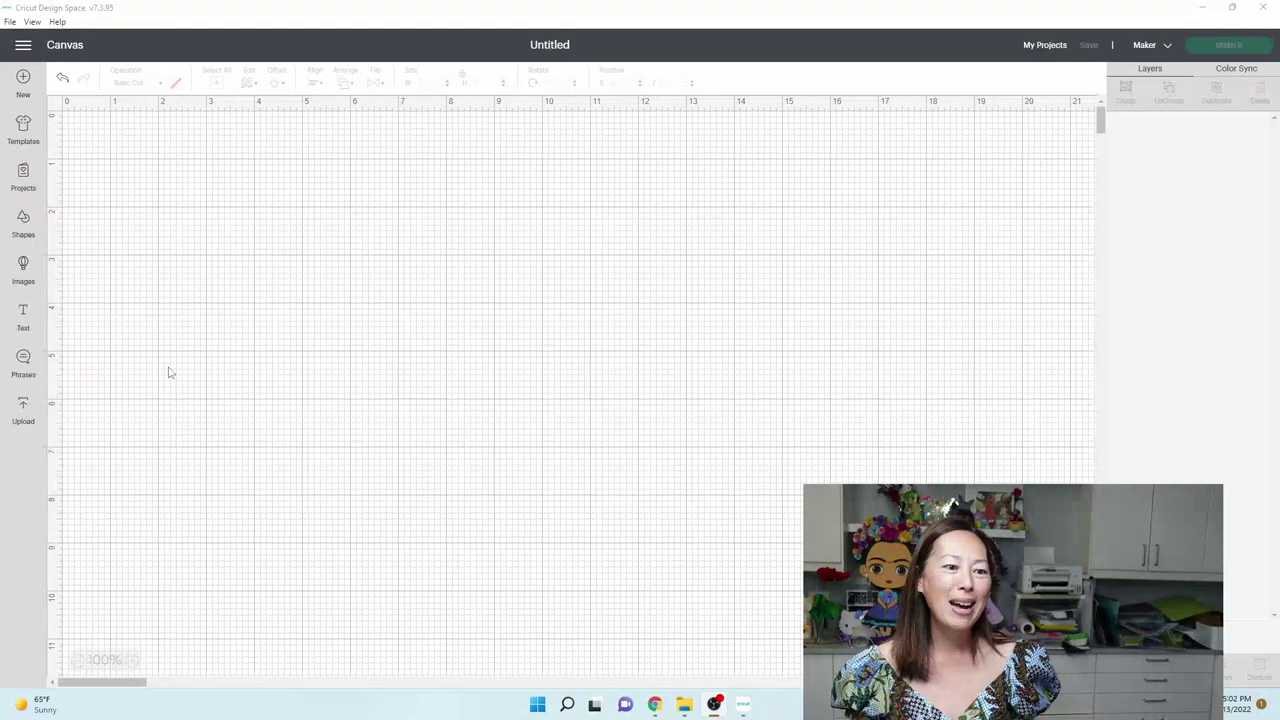
Step: Add a new text box and set its font to Ammelia by searching 'ammelia'
left_click(23, 314)
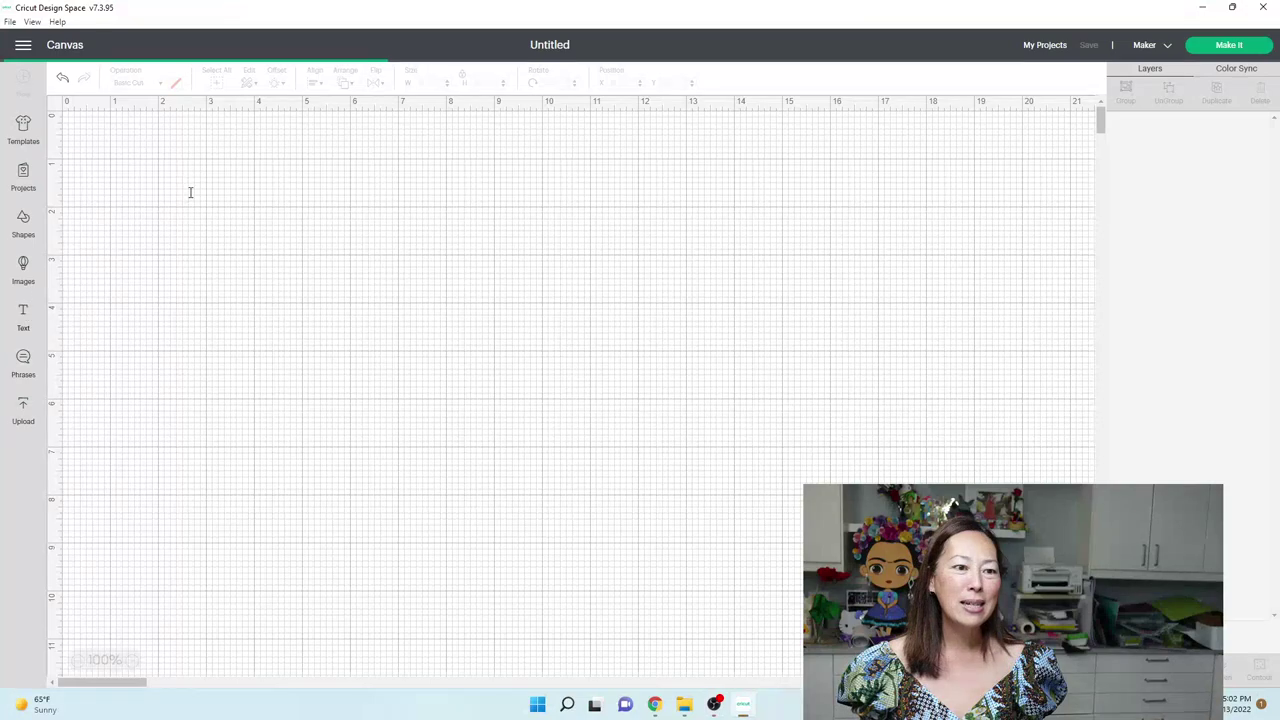
left_click(190, 192)
left_click(118, 122)
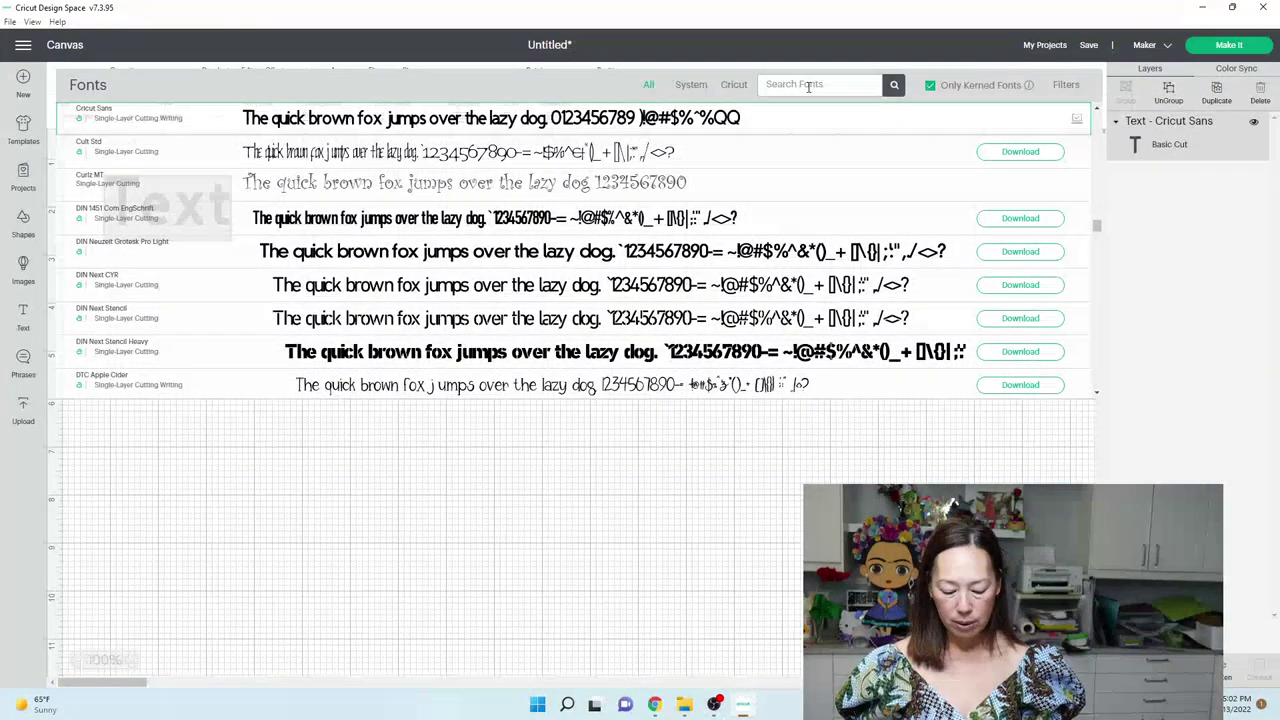
left_click(808, 86)
type("ammelia")
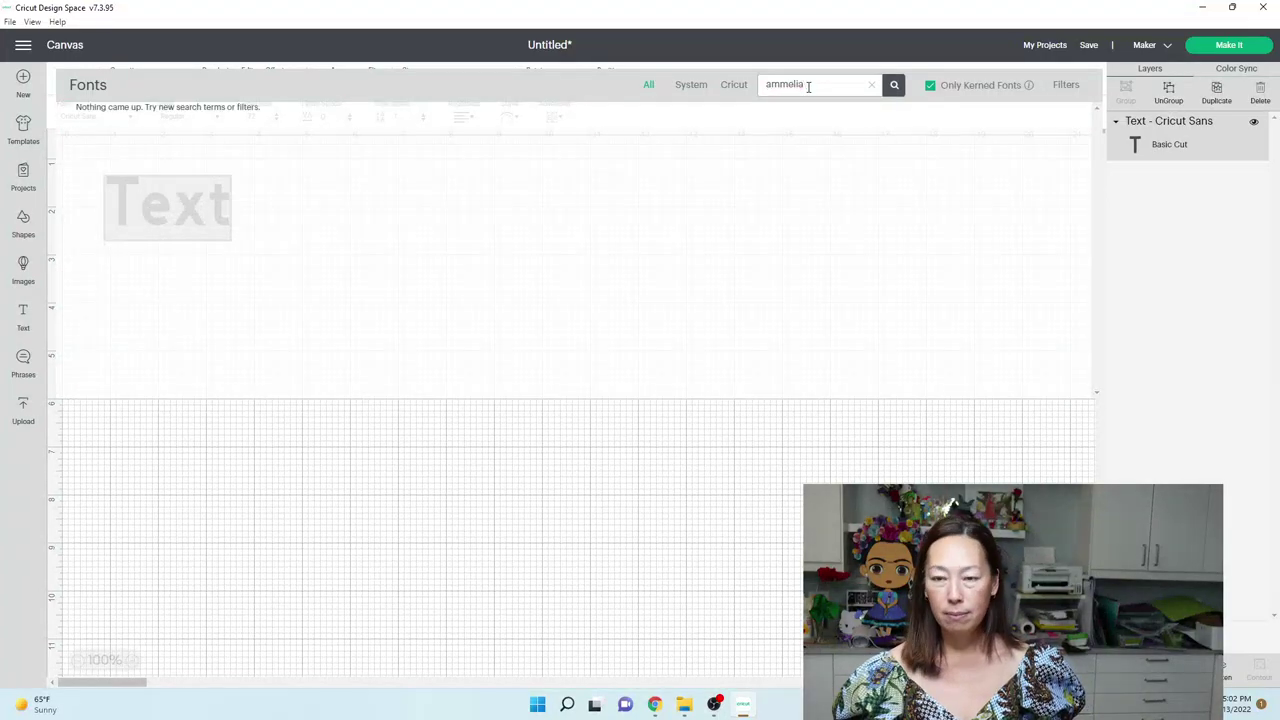
key("Return")
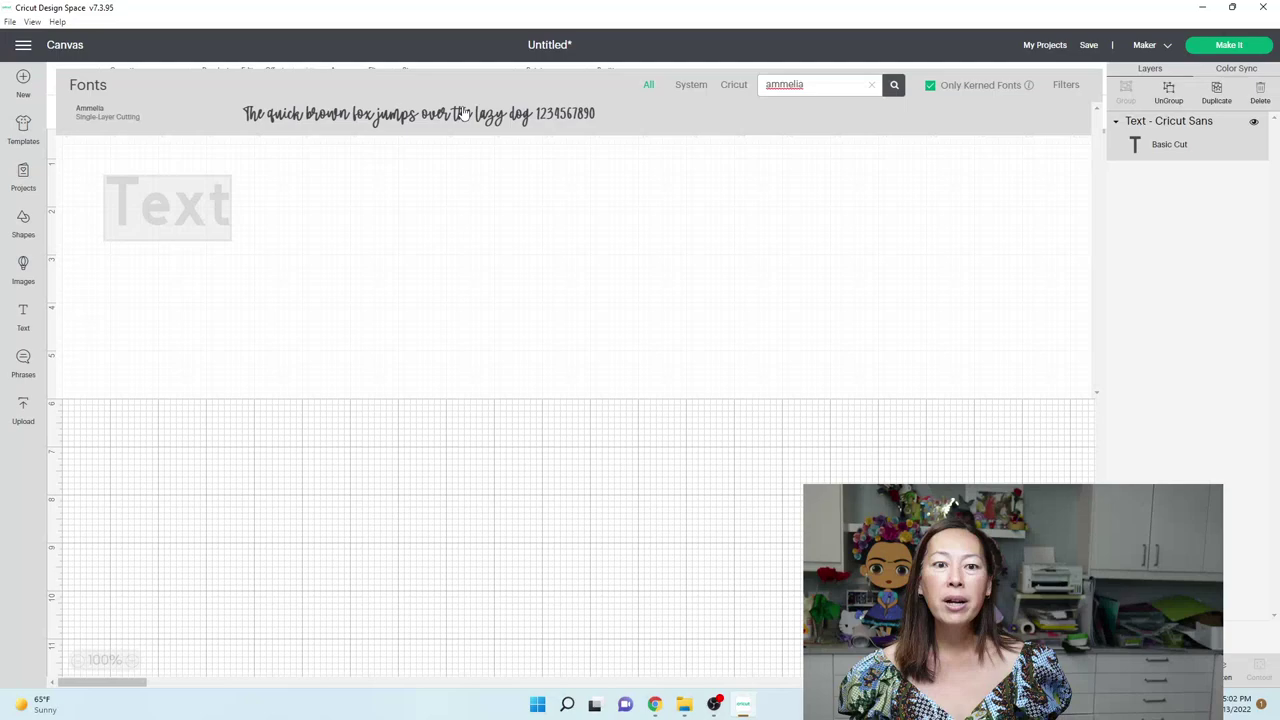
left_click(463, 117)
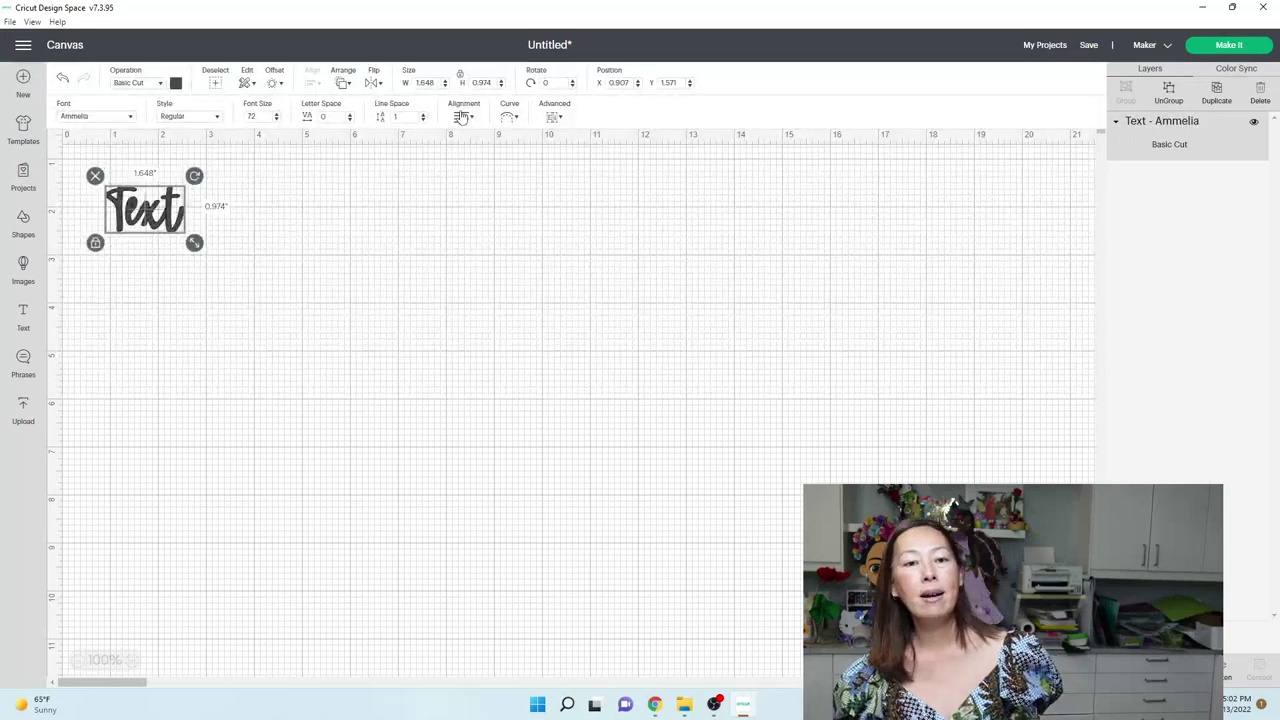
Step: Replace the placeholder word 'Text' with 'happy birthday'
double_click(178, 212)
key("BackSpace")
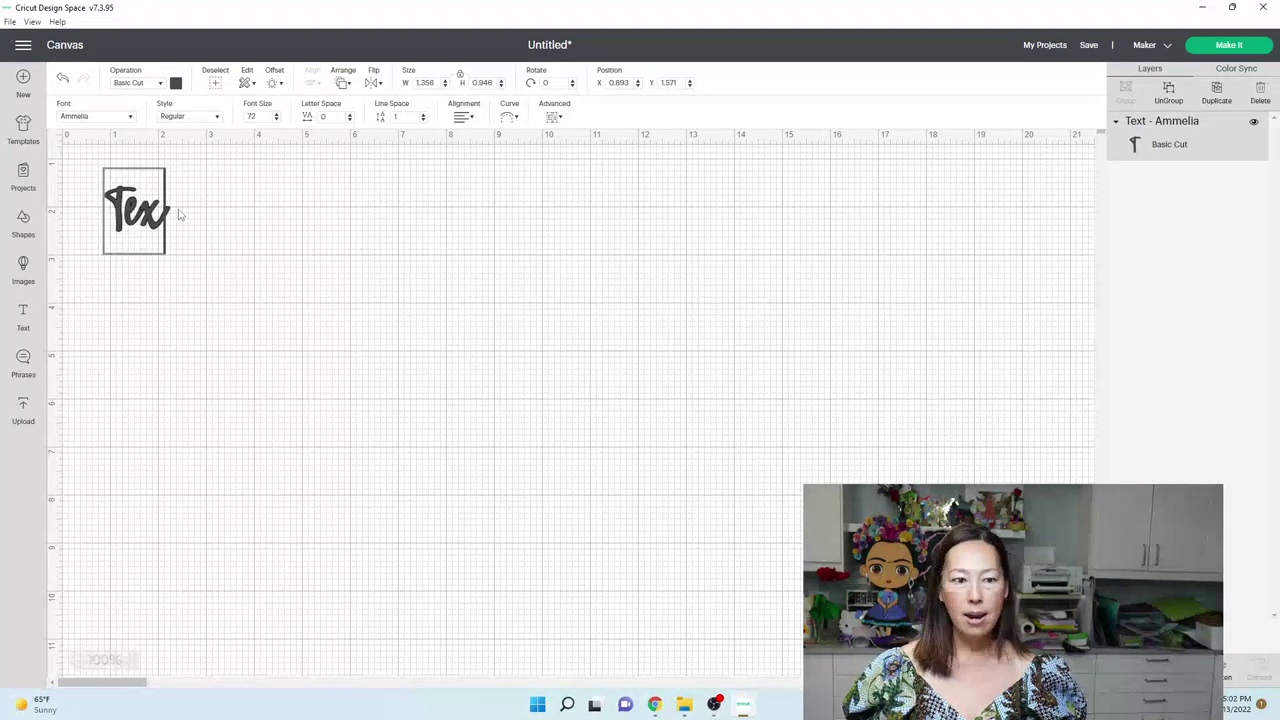
key("BackSpace")
key("BackSpace")
key("BackSpace")
type("happ")
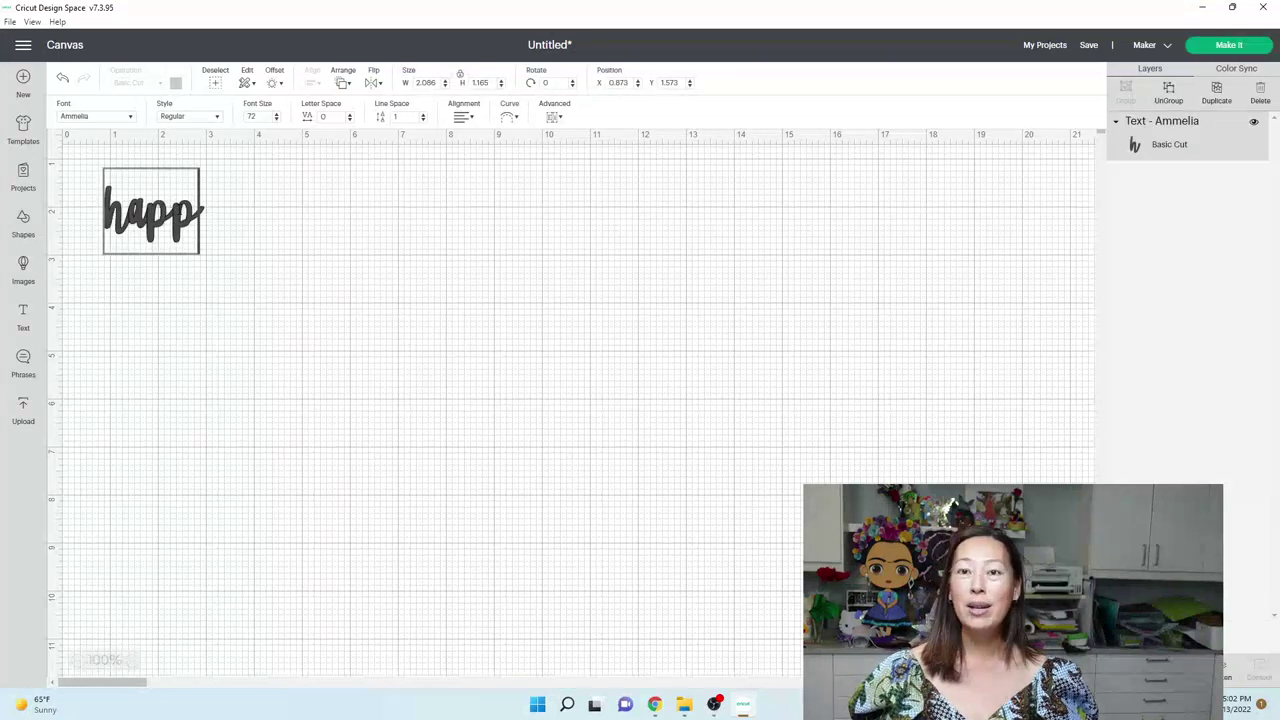
type("y birthday")
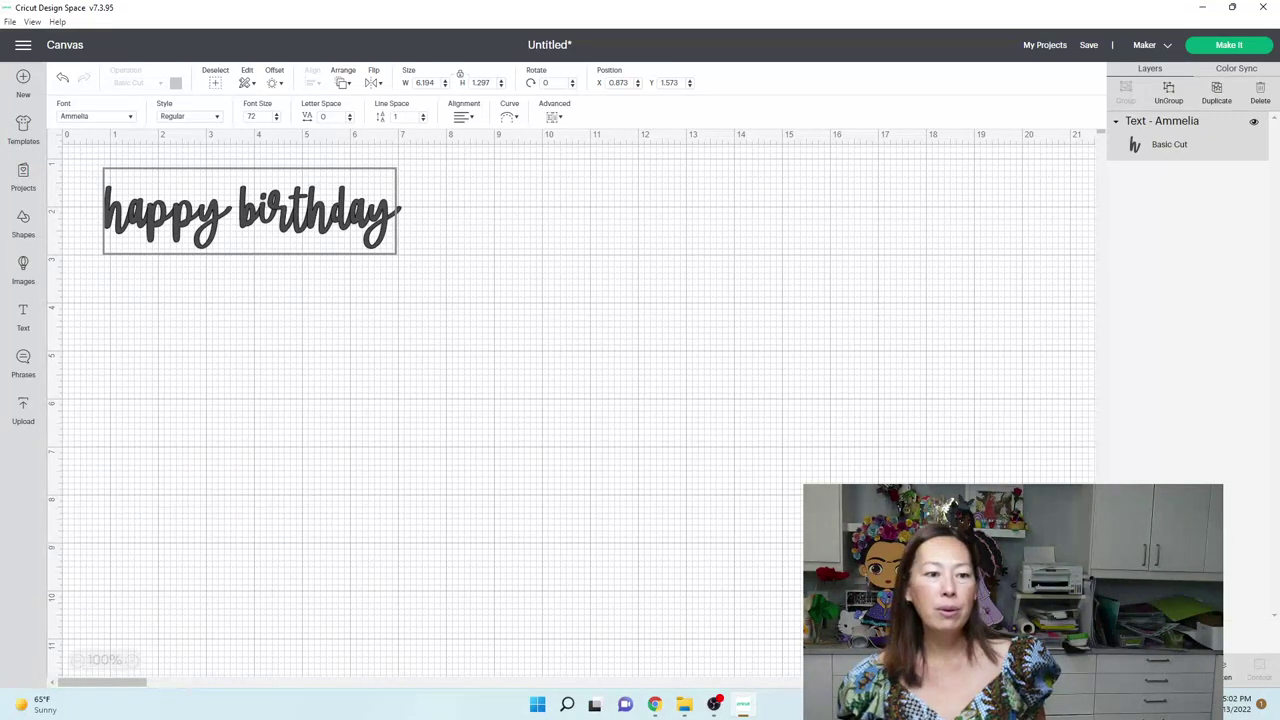
Step: Weld the 'happy birthday' text and select the welded design
key("Escape")
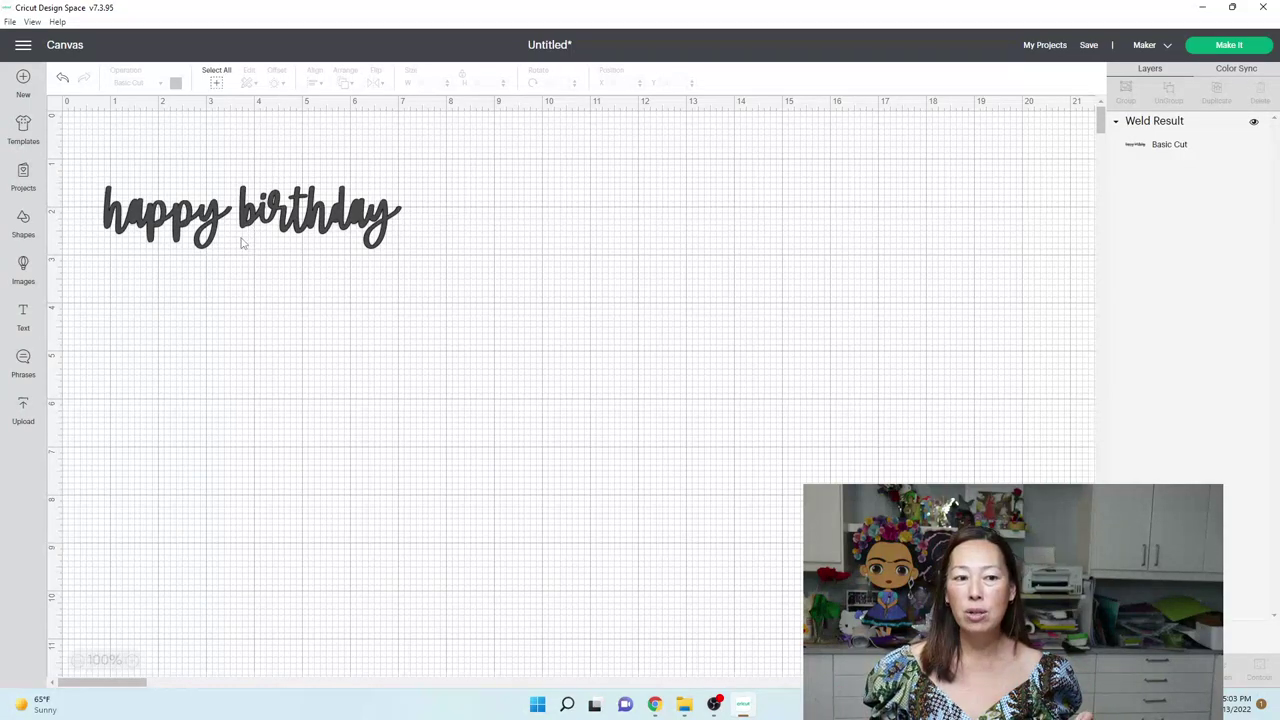
left_click(216, 226)
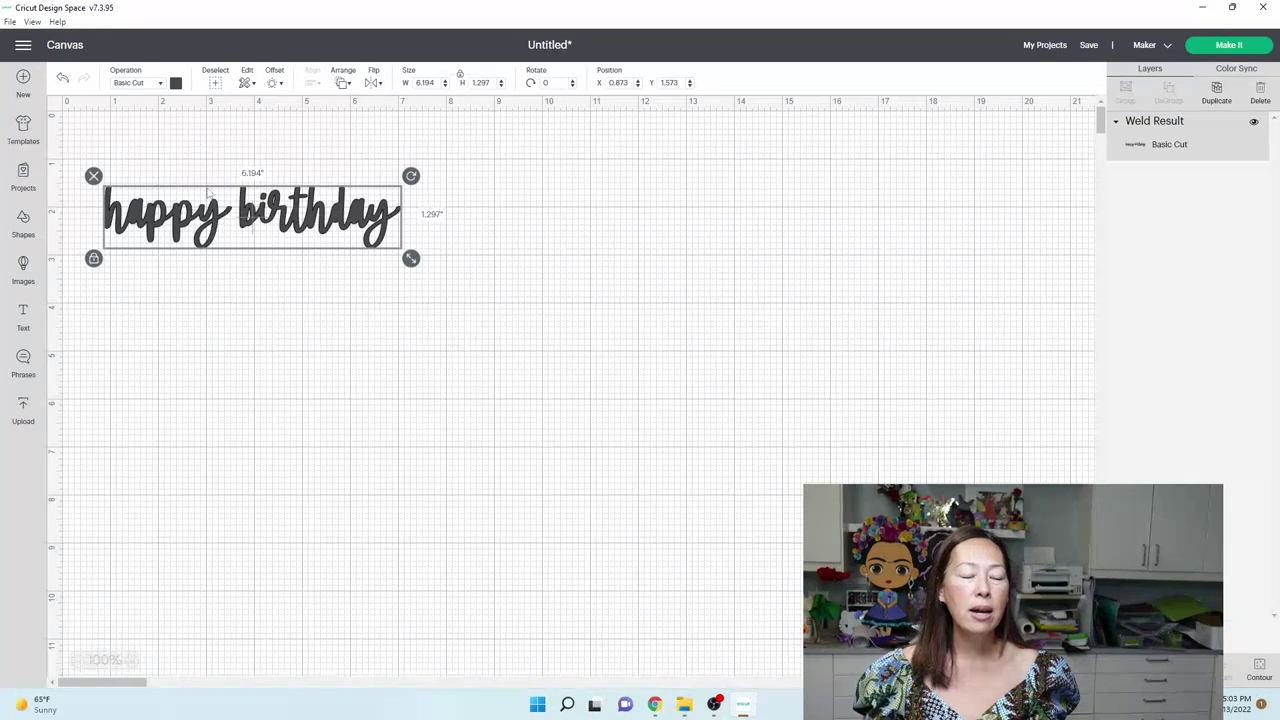
Step: Undo the weld, select the 'happy birthday' text and set its width to 40 in
left_click(63, 79)
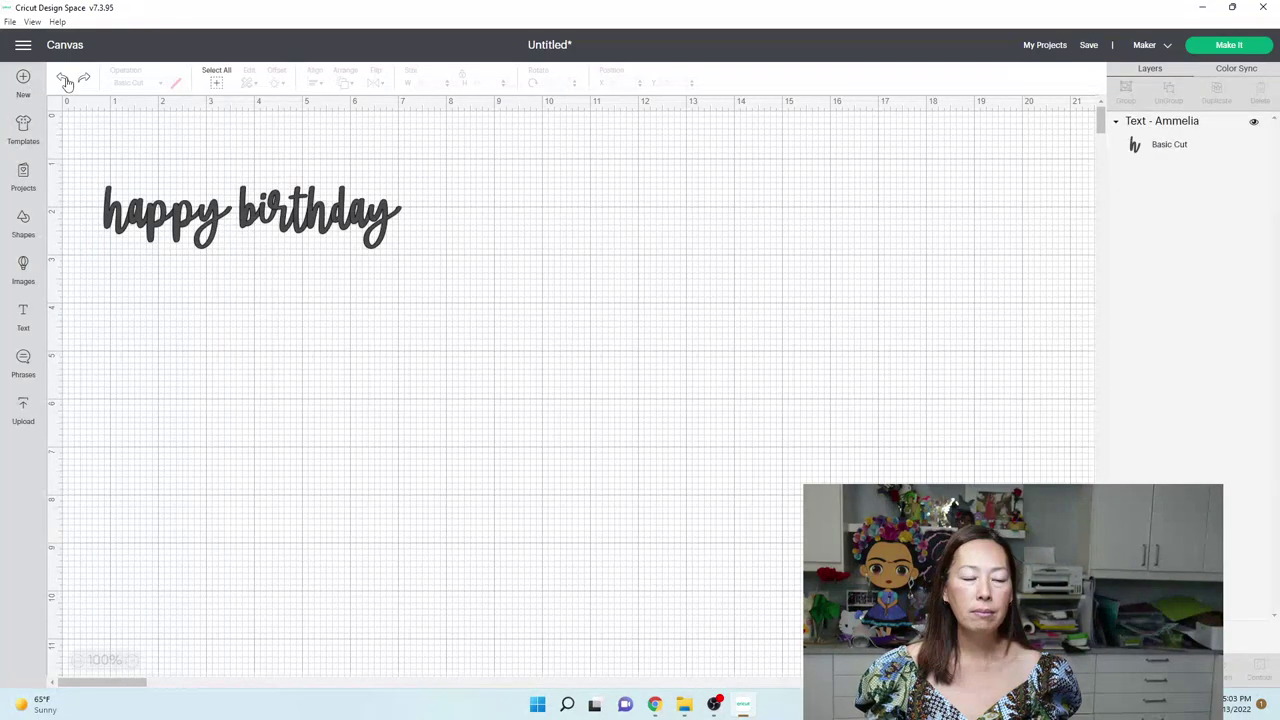
left_click_drag(463, 280, 80, 190)
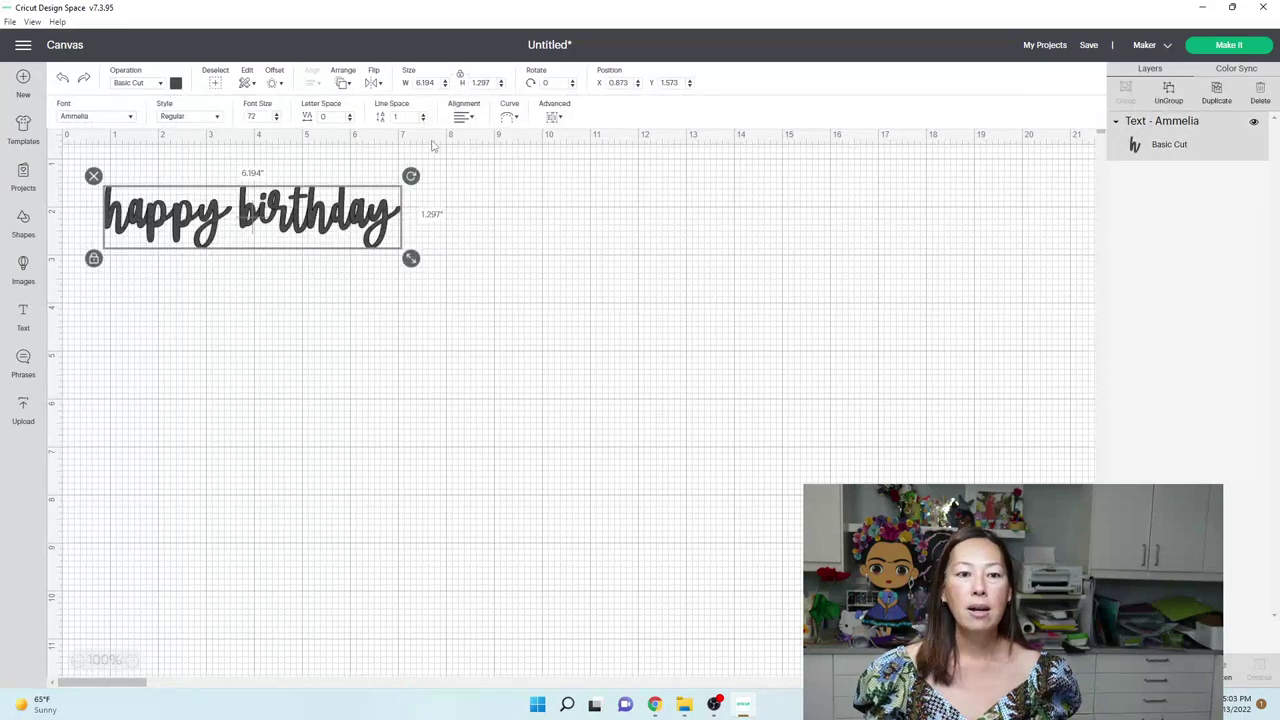
double_click(420, 83)
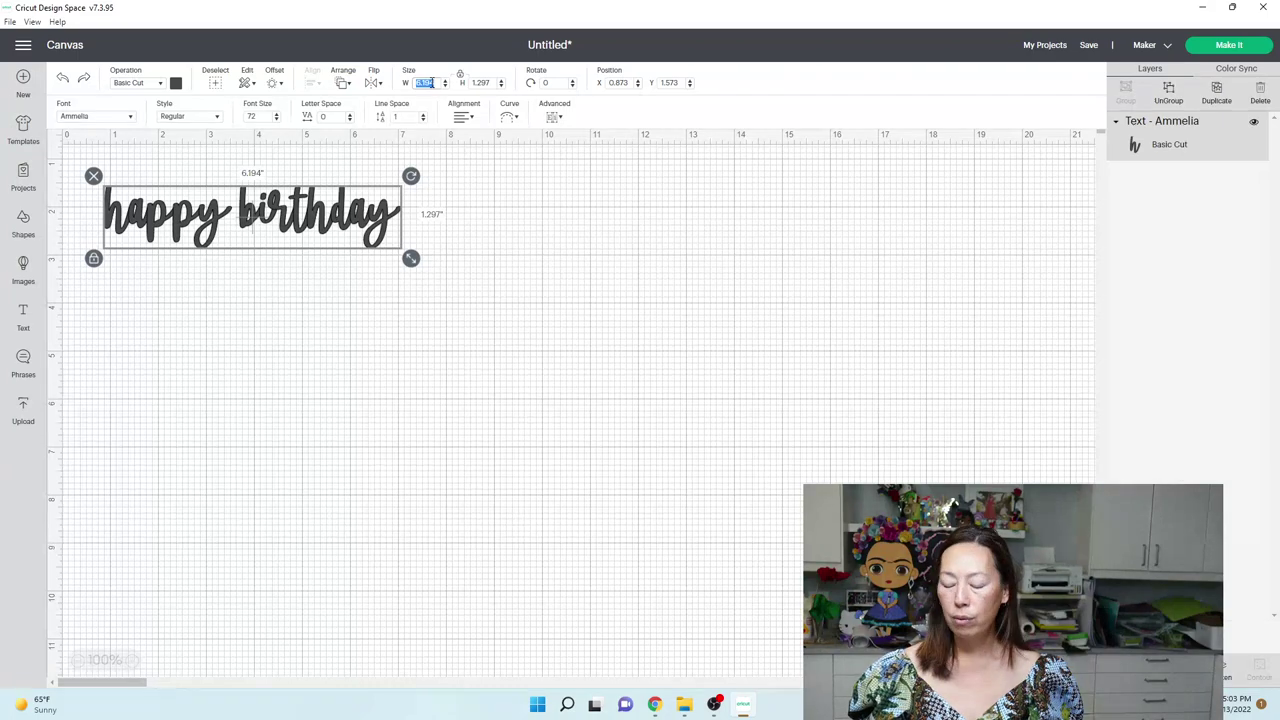
type("40")
key("Return")
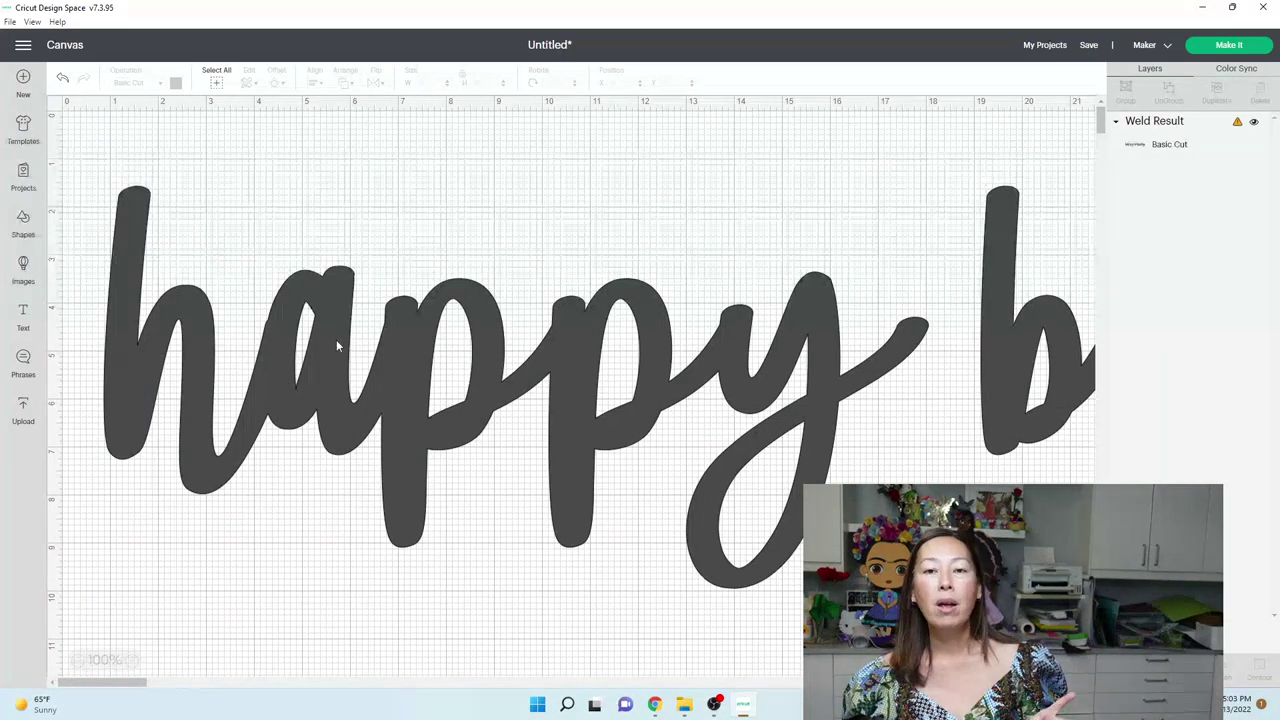
Step: Resize the welded 'happy birthday' design to 5 in wide, then deselect it
left_click(314, 356)
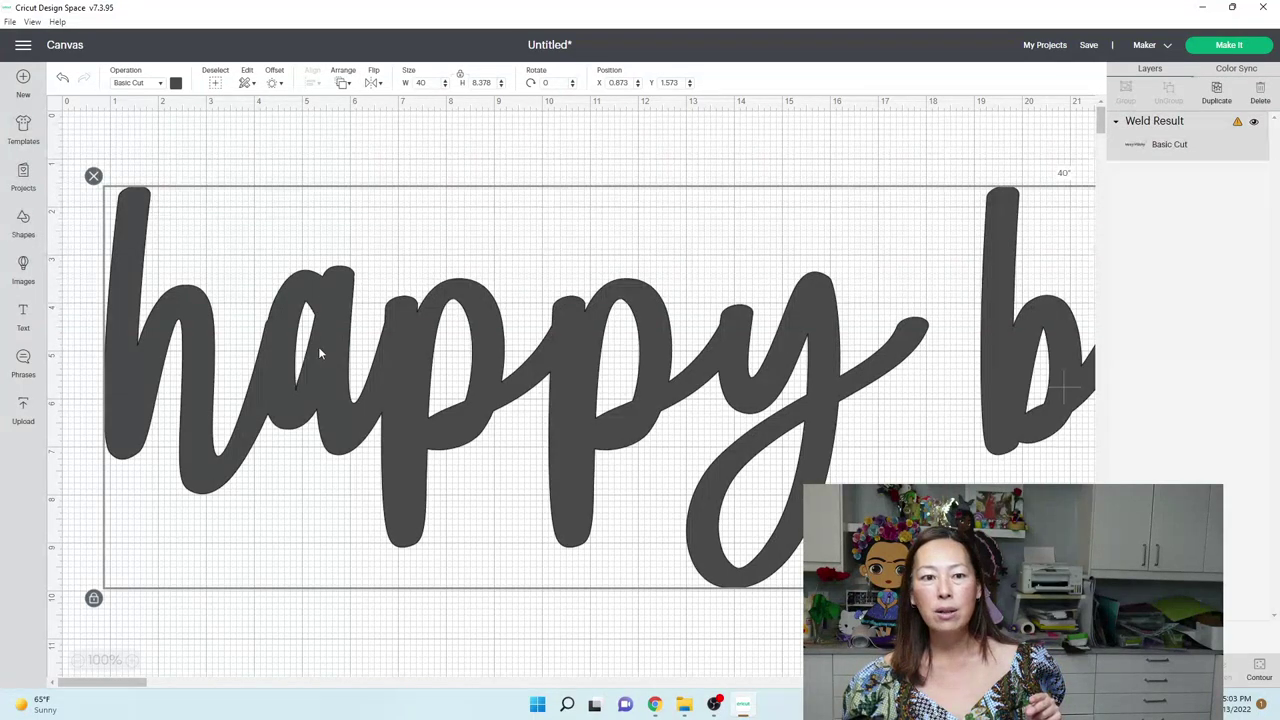
left_click(426, 82)
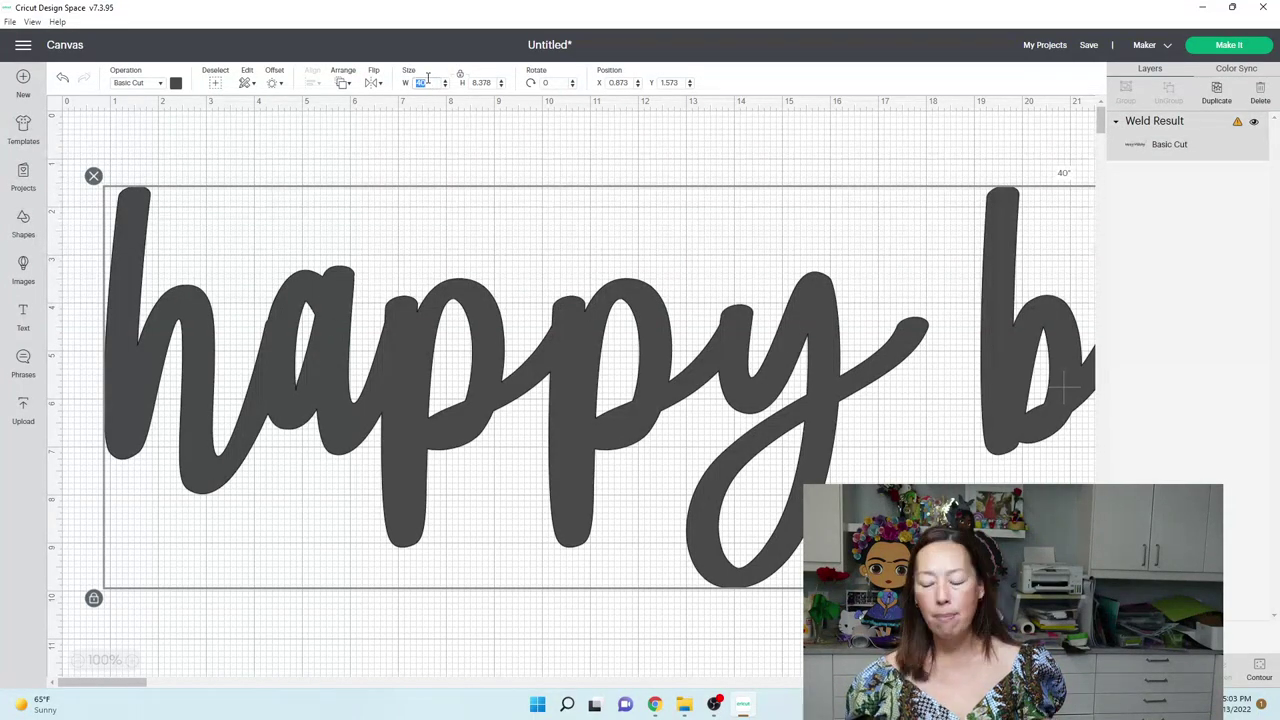
type("5")
key("Tab")
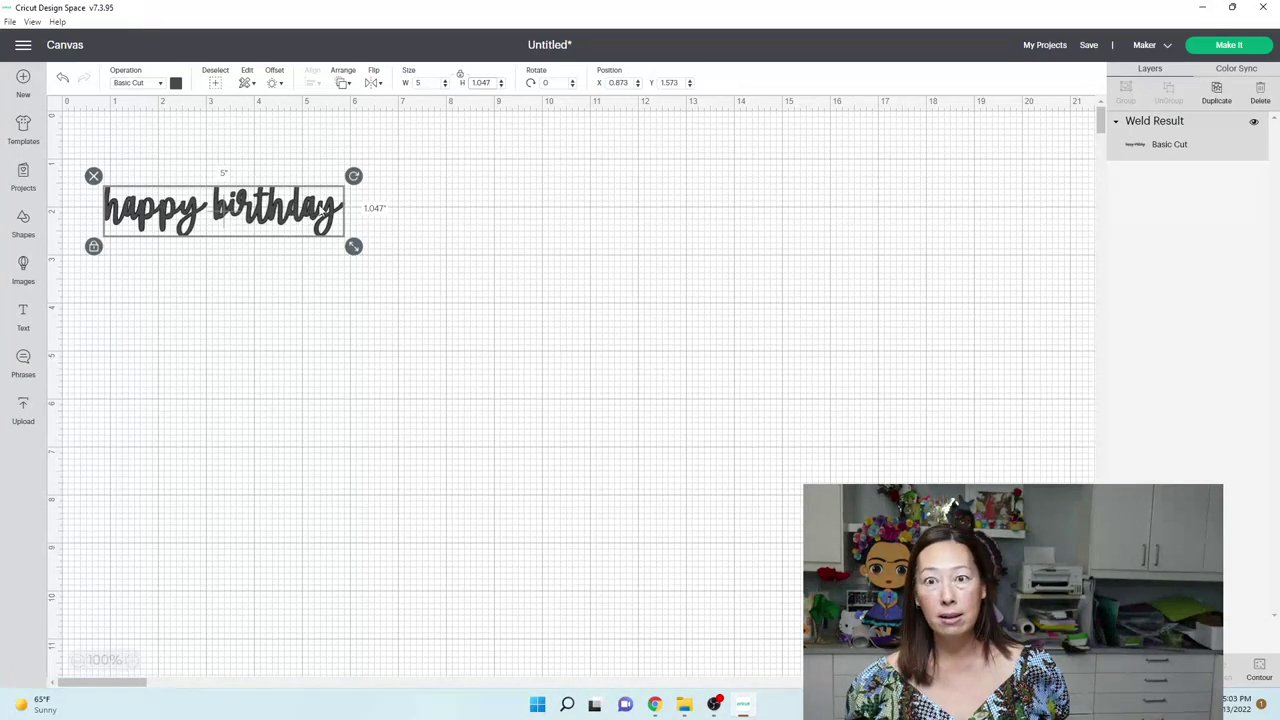
left_click(586, 300)
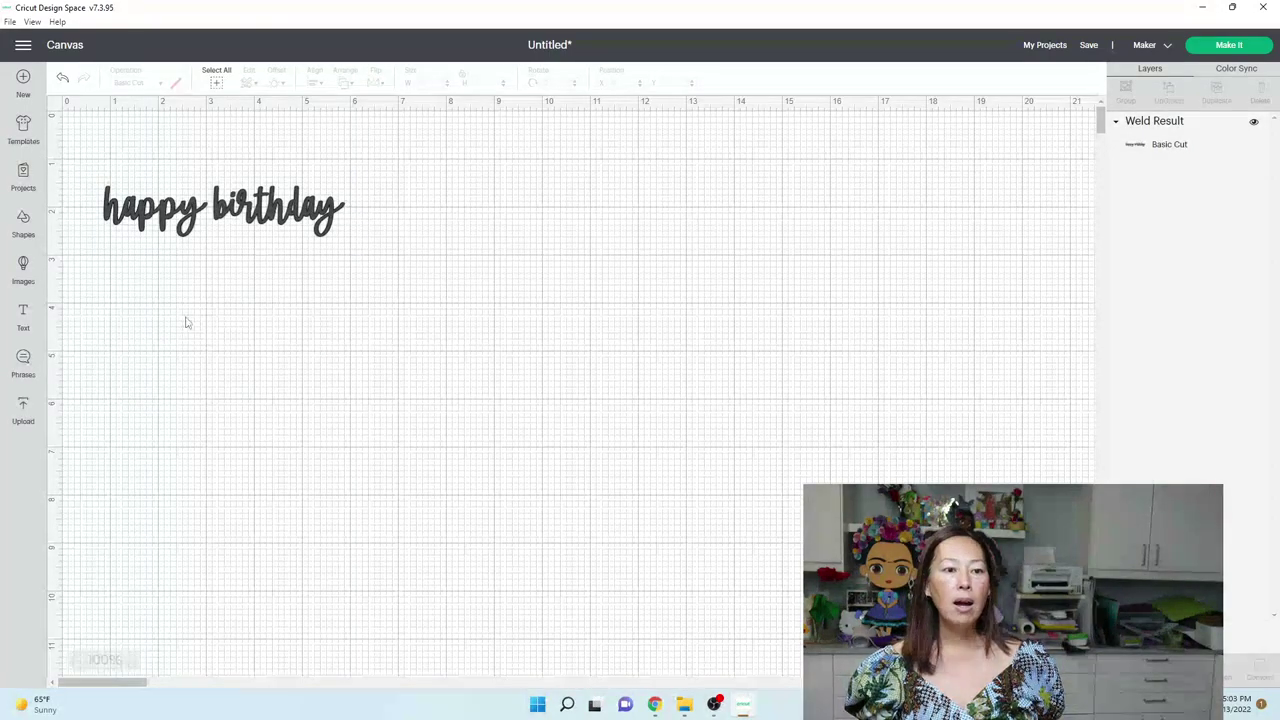
Step: Add a second Ammelia text box below the original and type 'happy birthday'
left_click(134, 219)
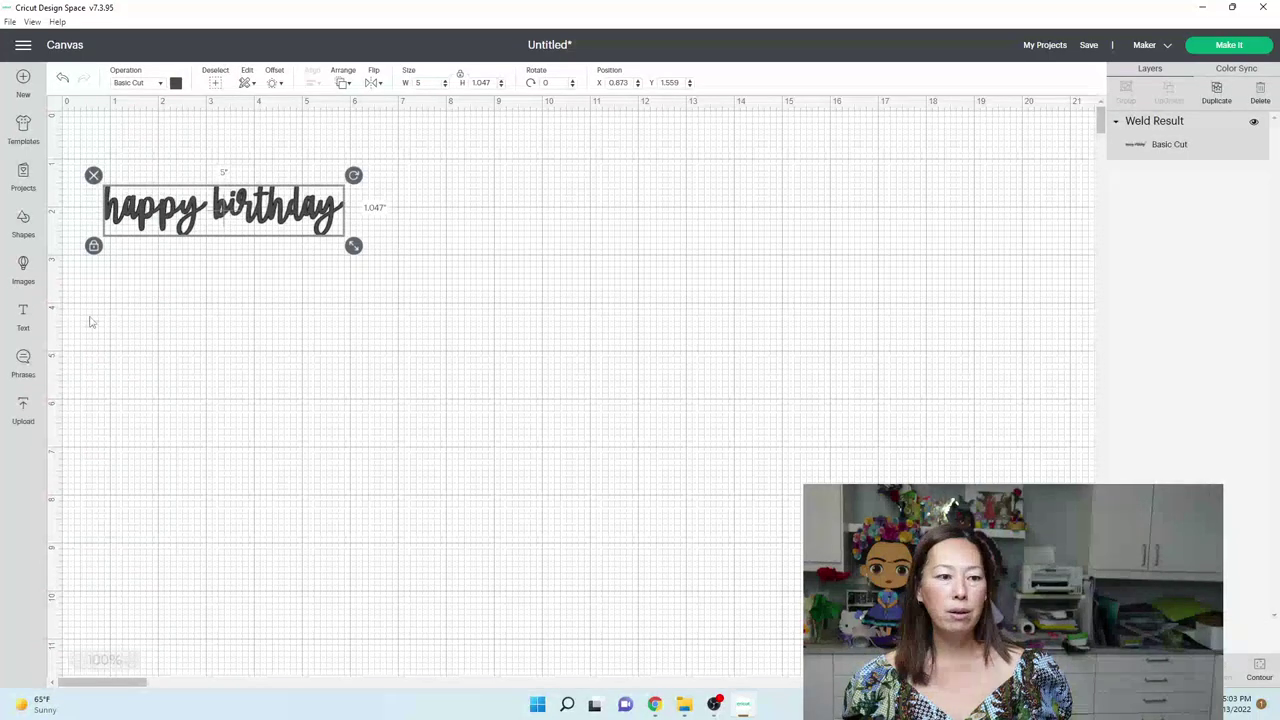
left_click(24, 318)
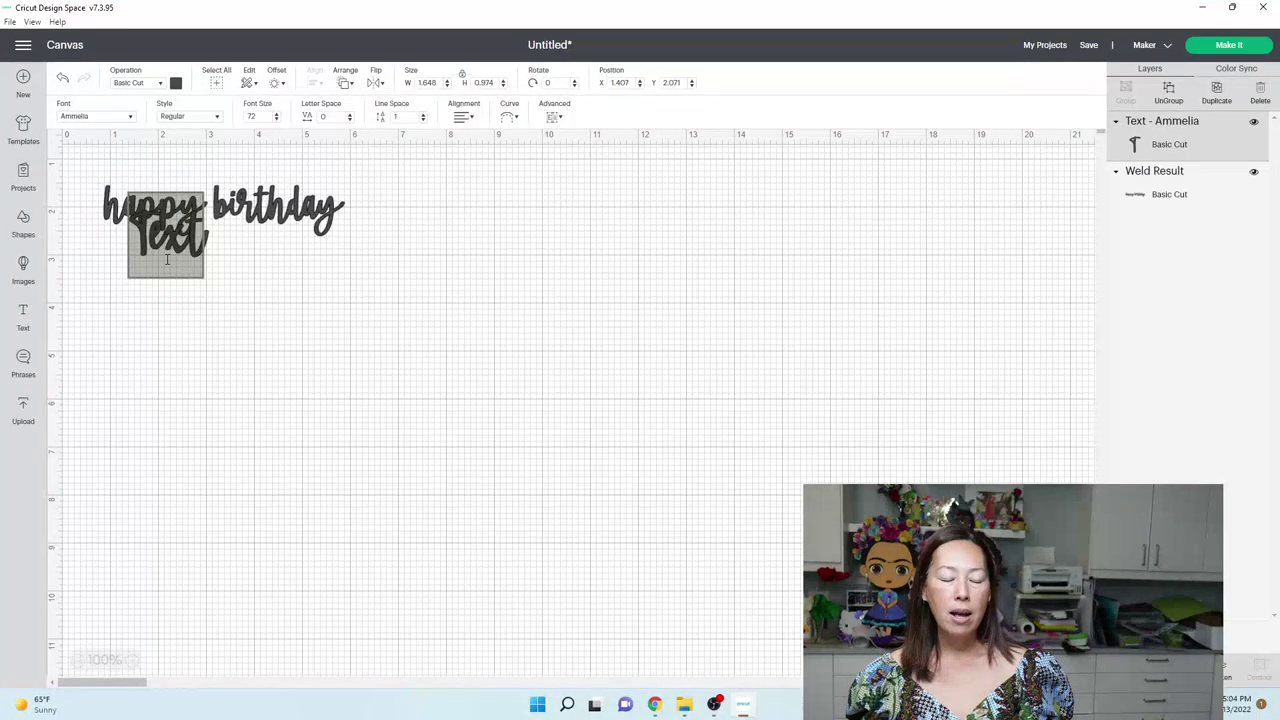
left_click(293, 332)
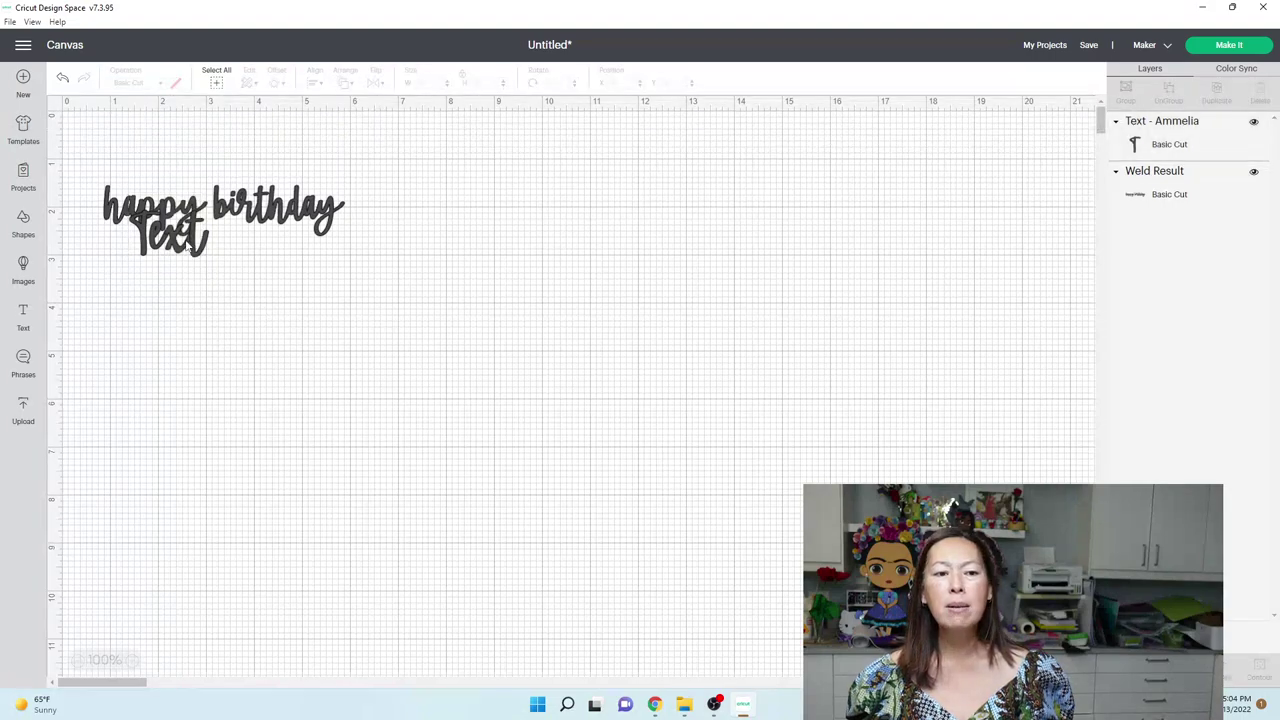
left_click_drag(198, 245, 260, 372)
double_click(260, 372)
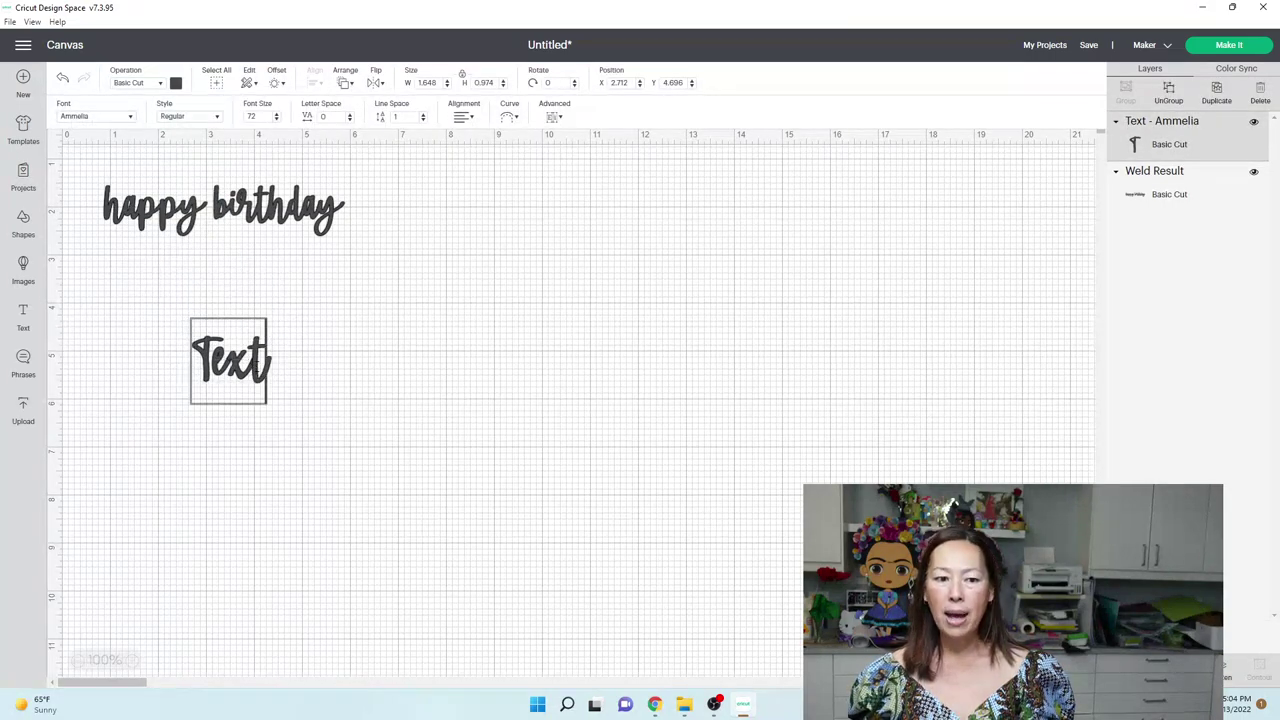
key("BackSpace")
key("BackSpace")
key("BackSpace")
key("BackSpace")
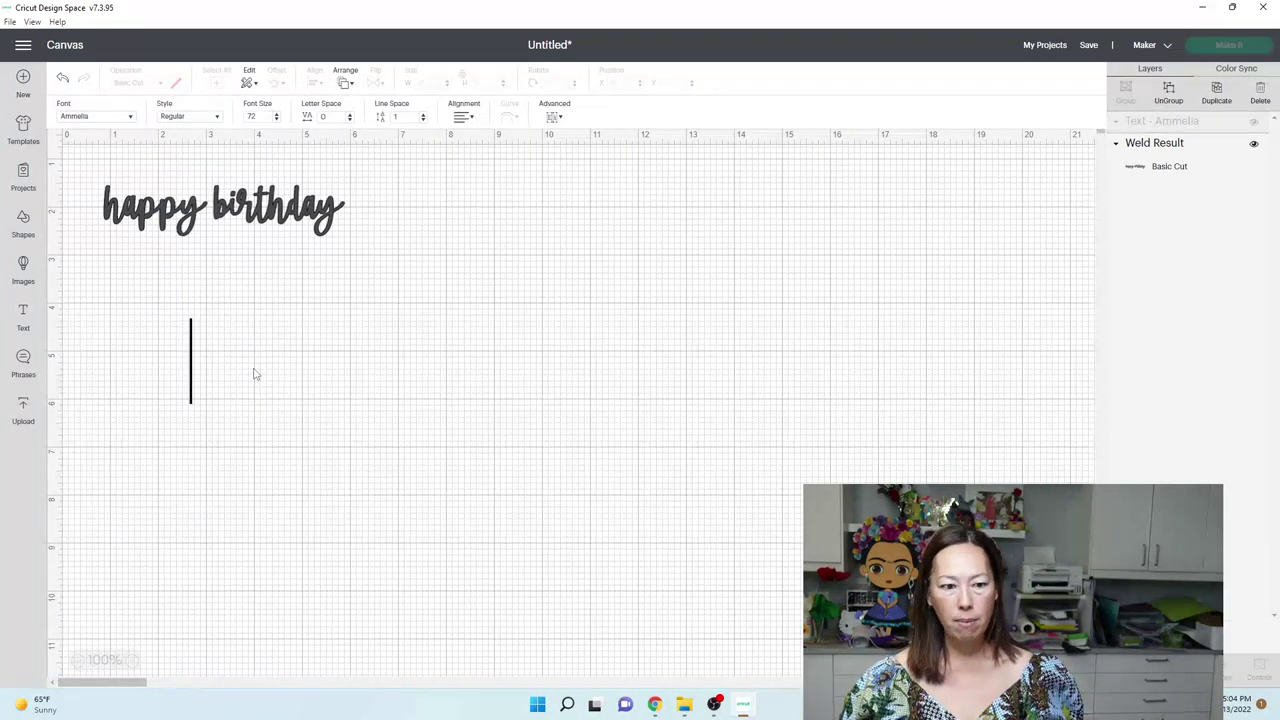
type("happy bi")
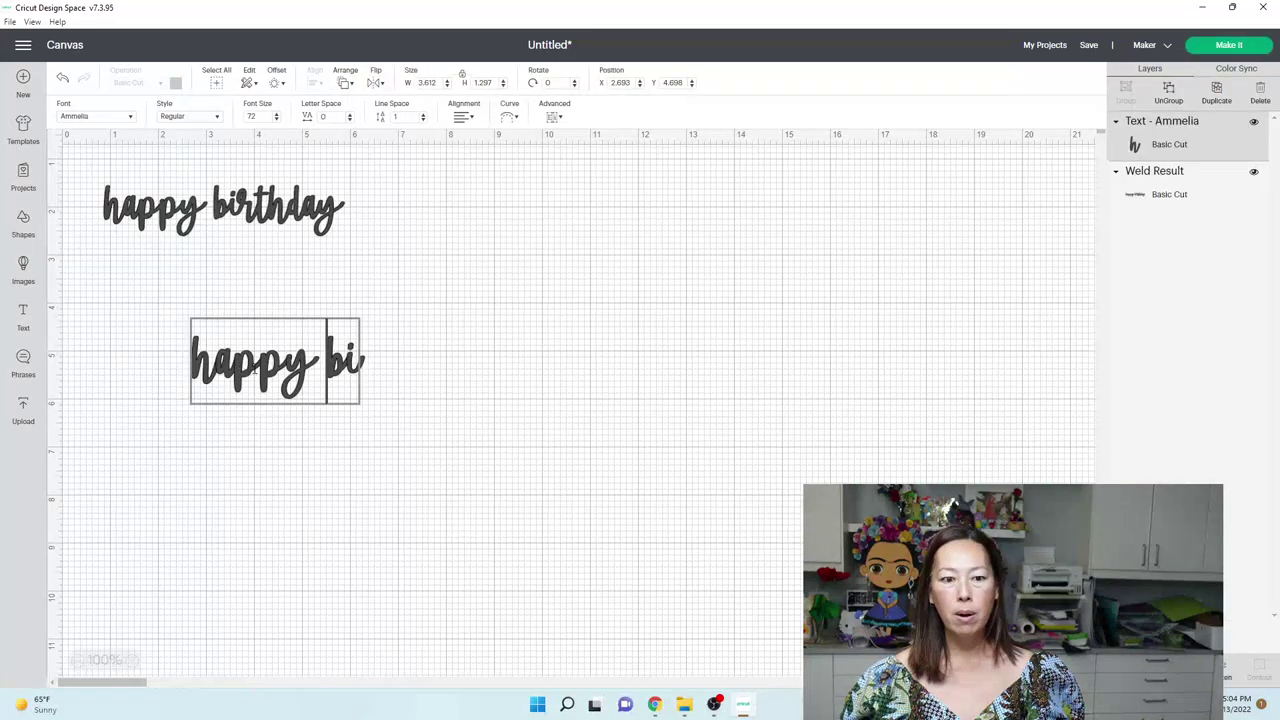
type("rthday")
Step: Scale the second 'happy birthday' up to about 18 in wide
left_click(301, 431)
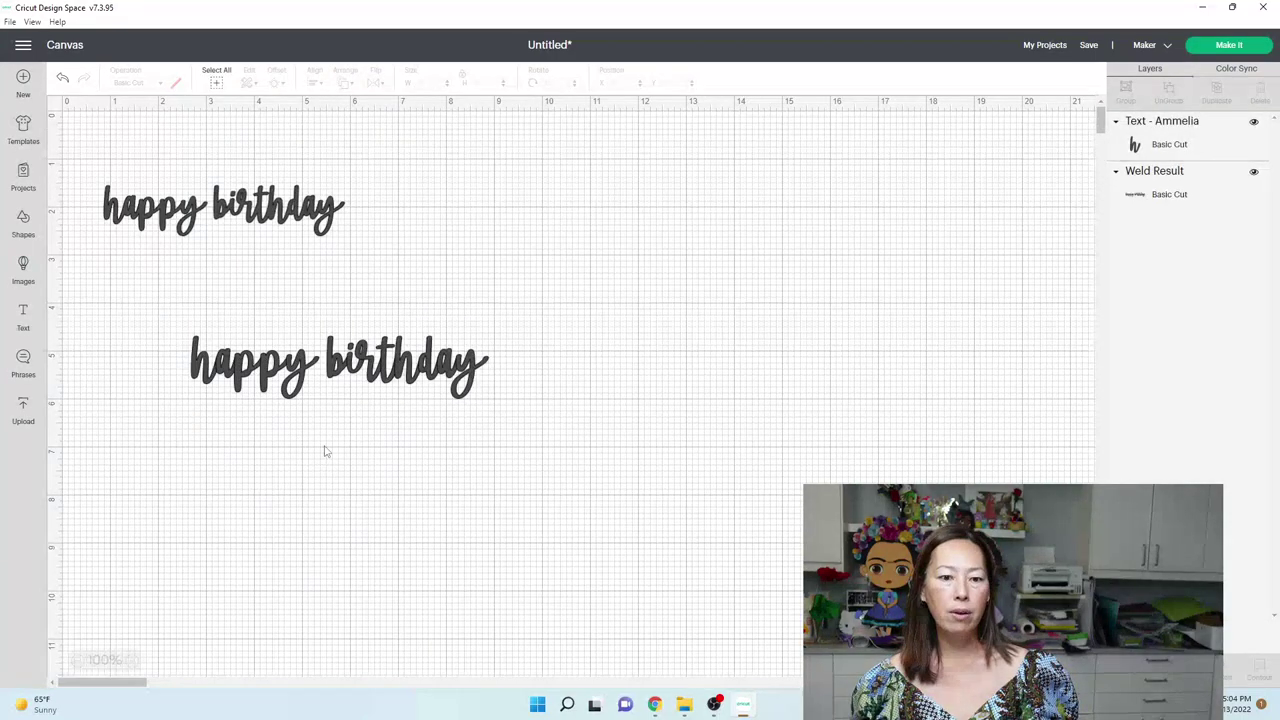
left_click(398, 386)
left_click_drag(497, 407, 751, 528)
left_click(551, 314)
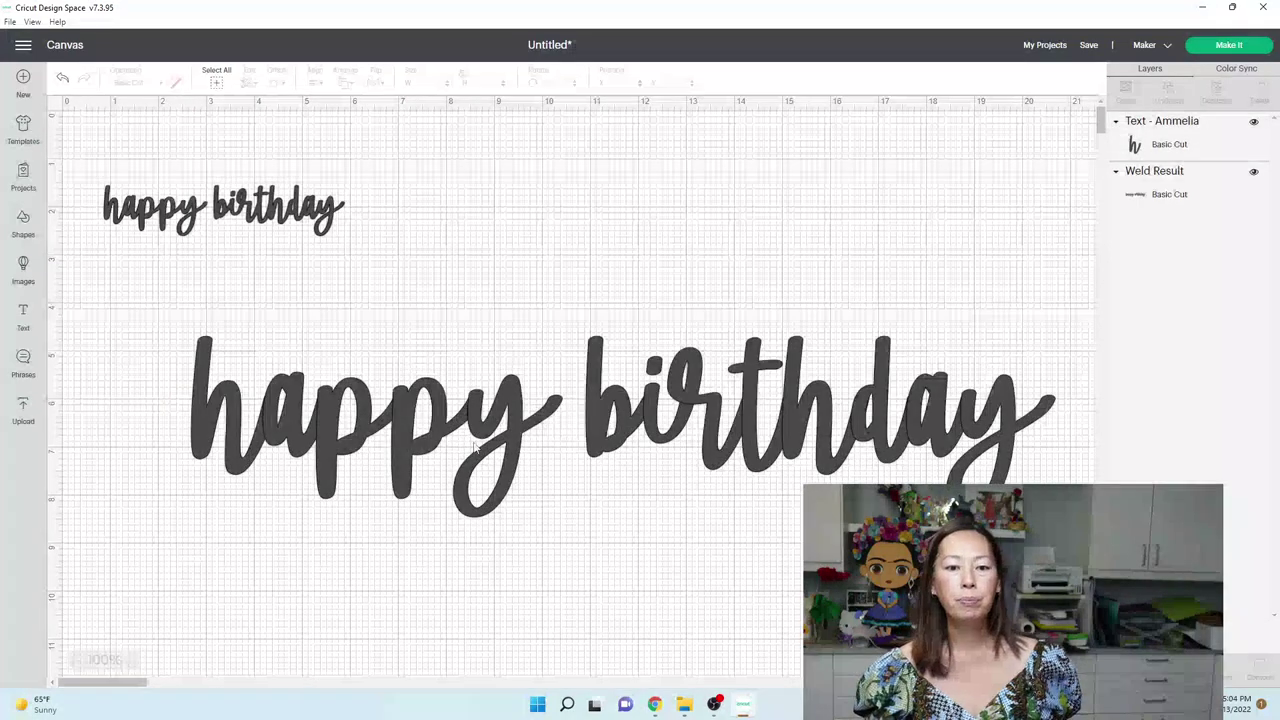
Step: Ungroup the enlarged text into separate letters and nudge the h down slightly
left_click(466, 460)
left_click(1168, 95)
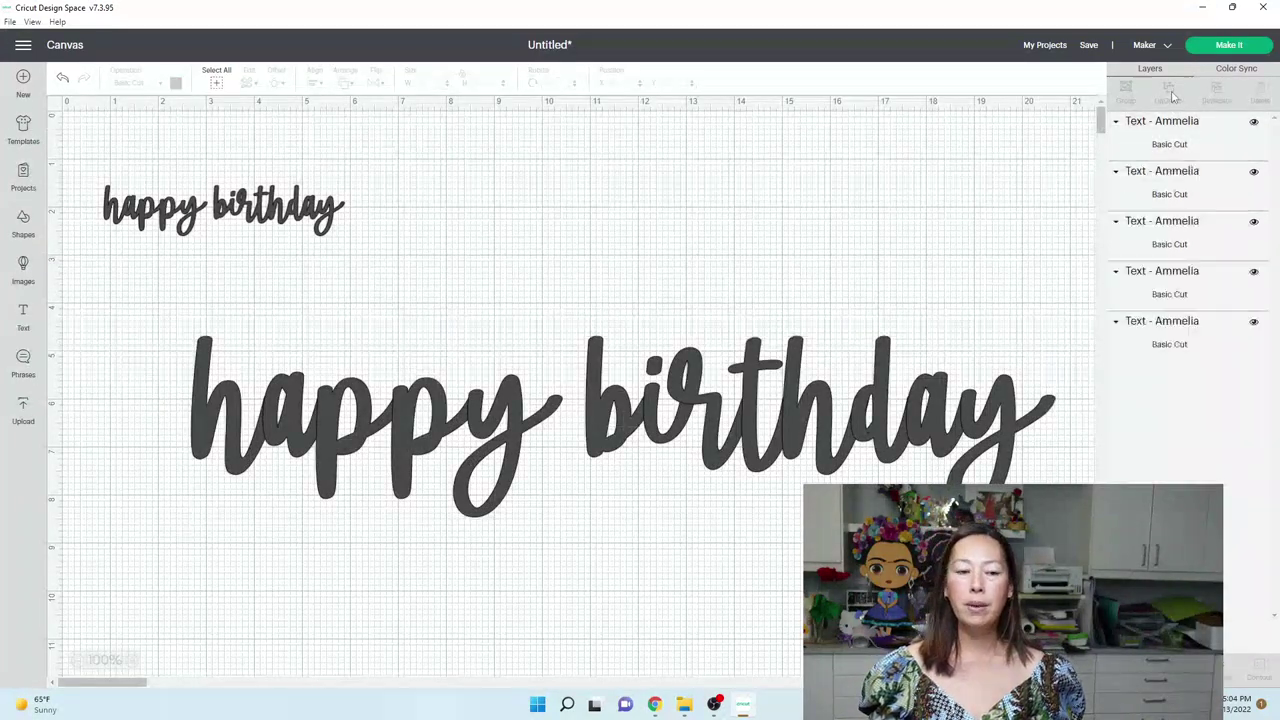
left_click(238, 441)
left_click_drag(235, 441, 232, 441)
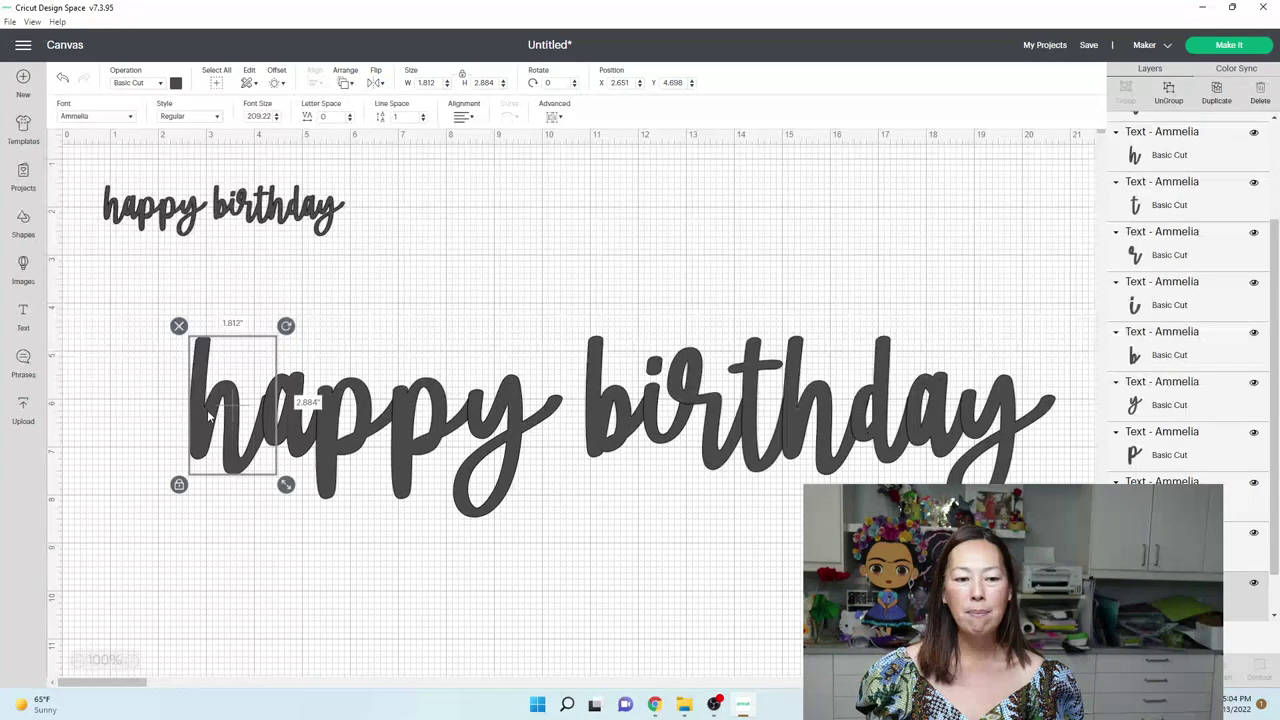
left_click_drag(208, 418, 213, 453)
Step: Select the five 'happy' letters and weld them into one shape
left_click(254, 537)
left_click(357, 551)
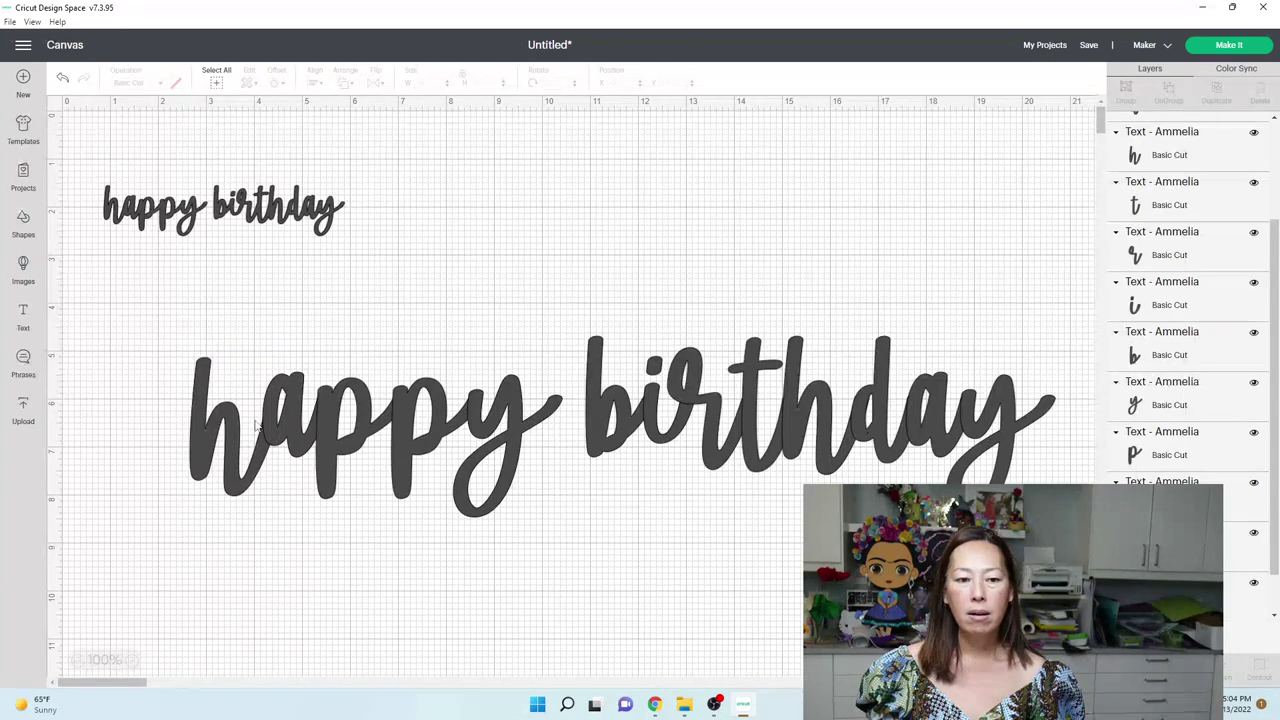
left_click_drag(130, 381, 520, 495)
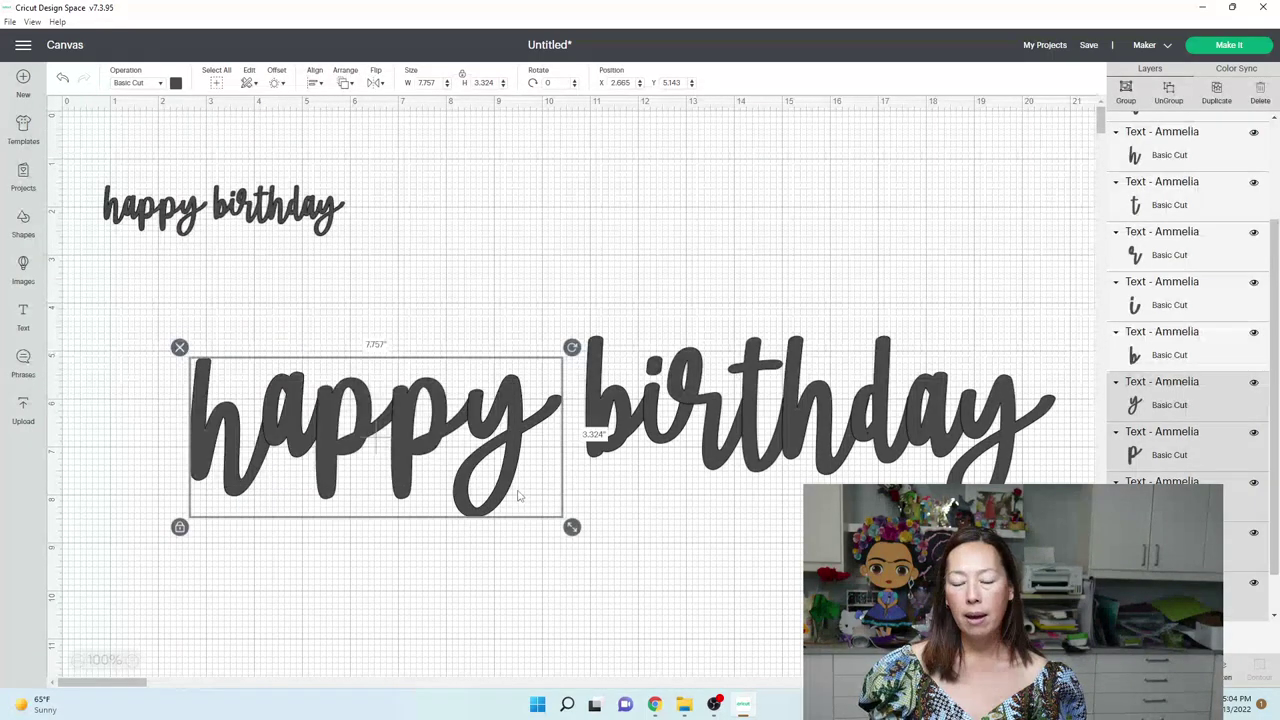
left_click(1160, 668)
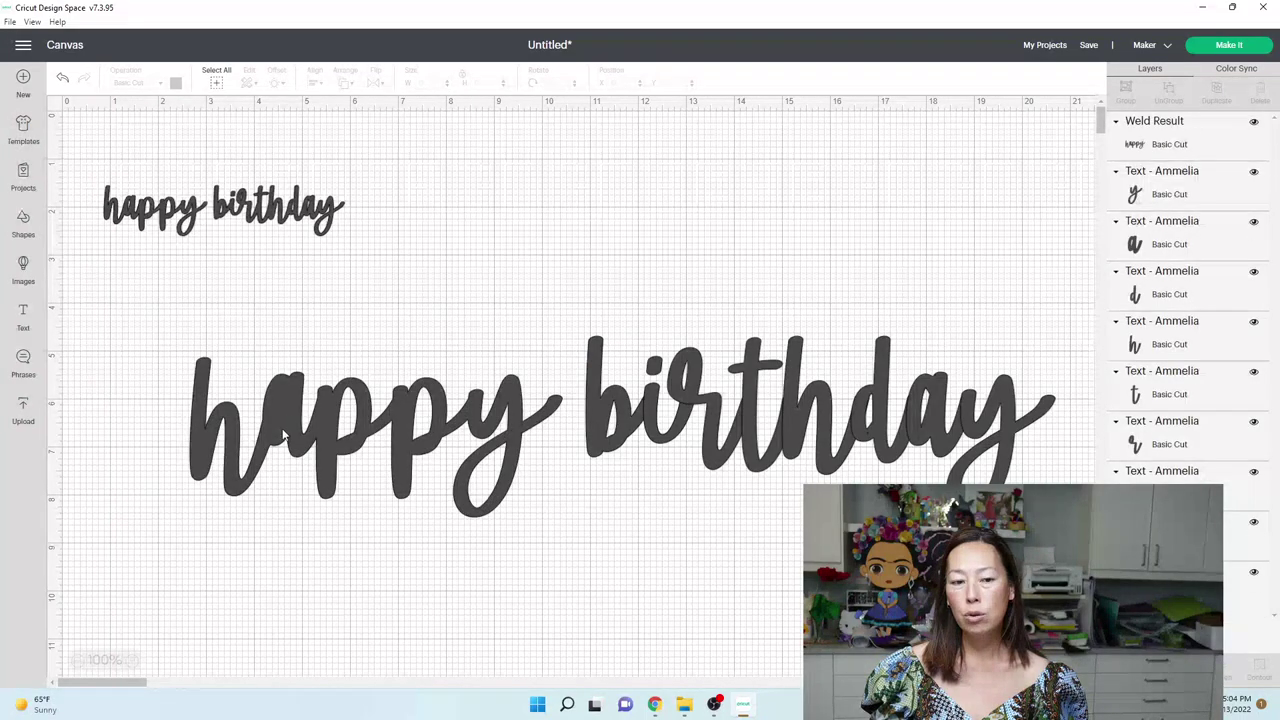
Step: Undo the 'happy' weld, shift the h left, and reselect the 'happy' letters
left_click(60, 79)
left_click(200, 462)
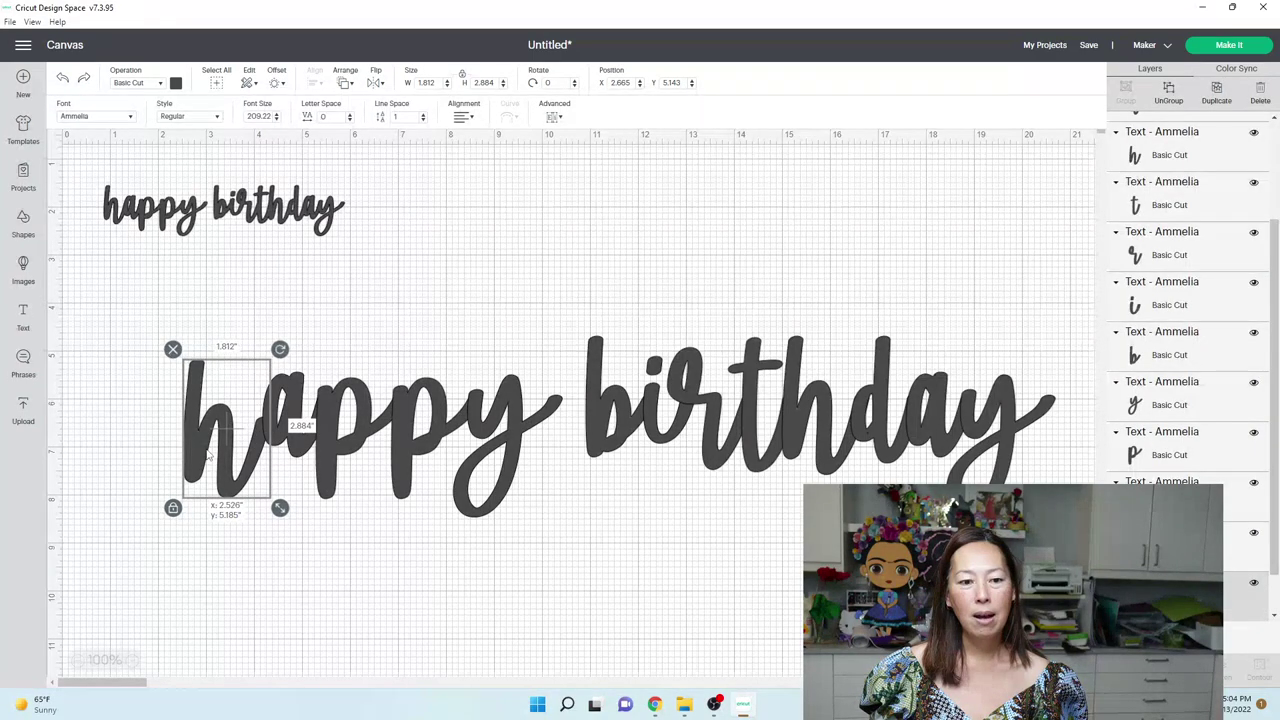
left_click(214, 598)
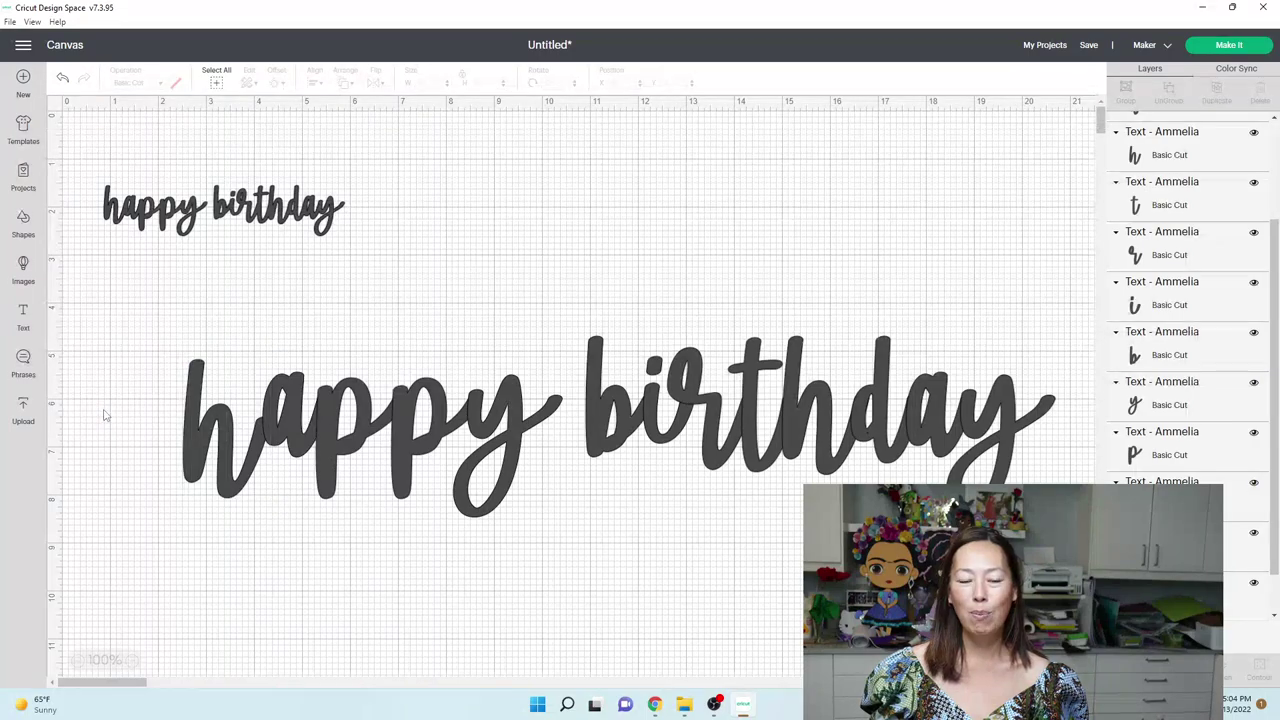
left_click_drag(104, 408, 484, 470)
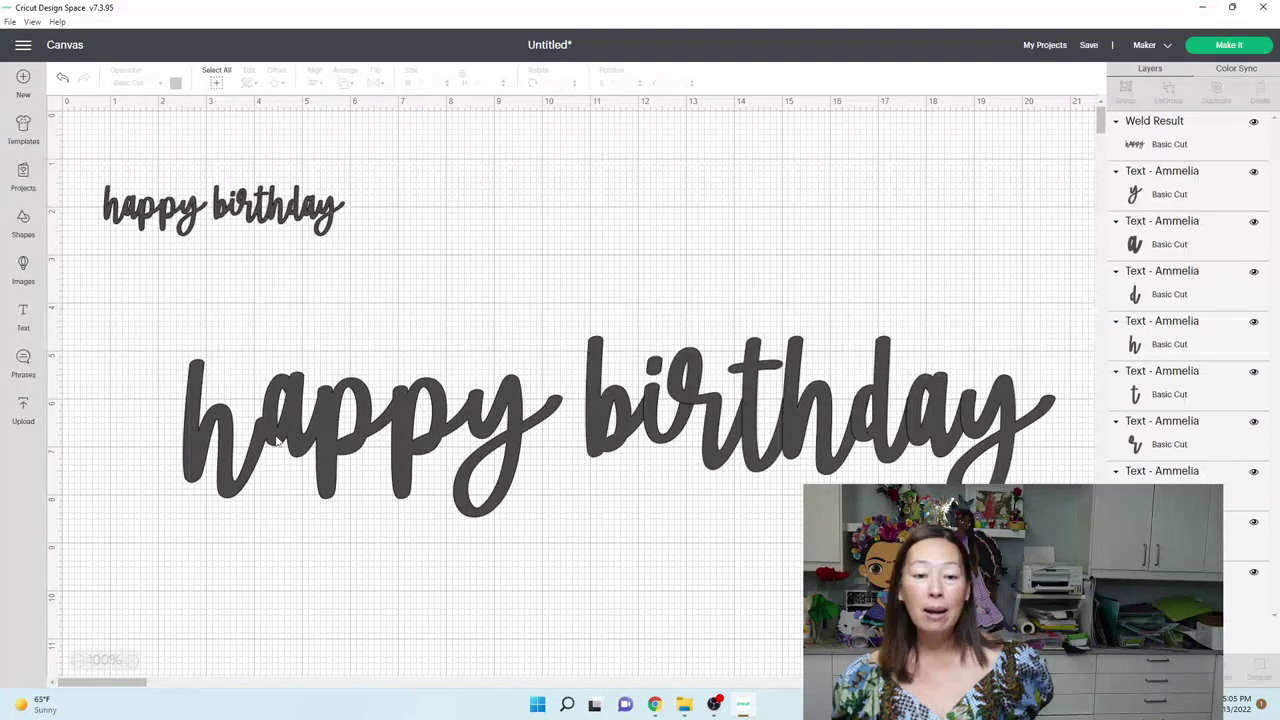
Step: Scale the small original 'happy birthday' to about 13 in wide and move it up and right
left_click(160, 210)
left_click_drag(354, 244, 740, 325)
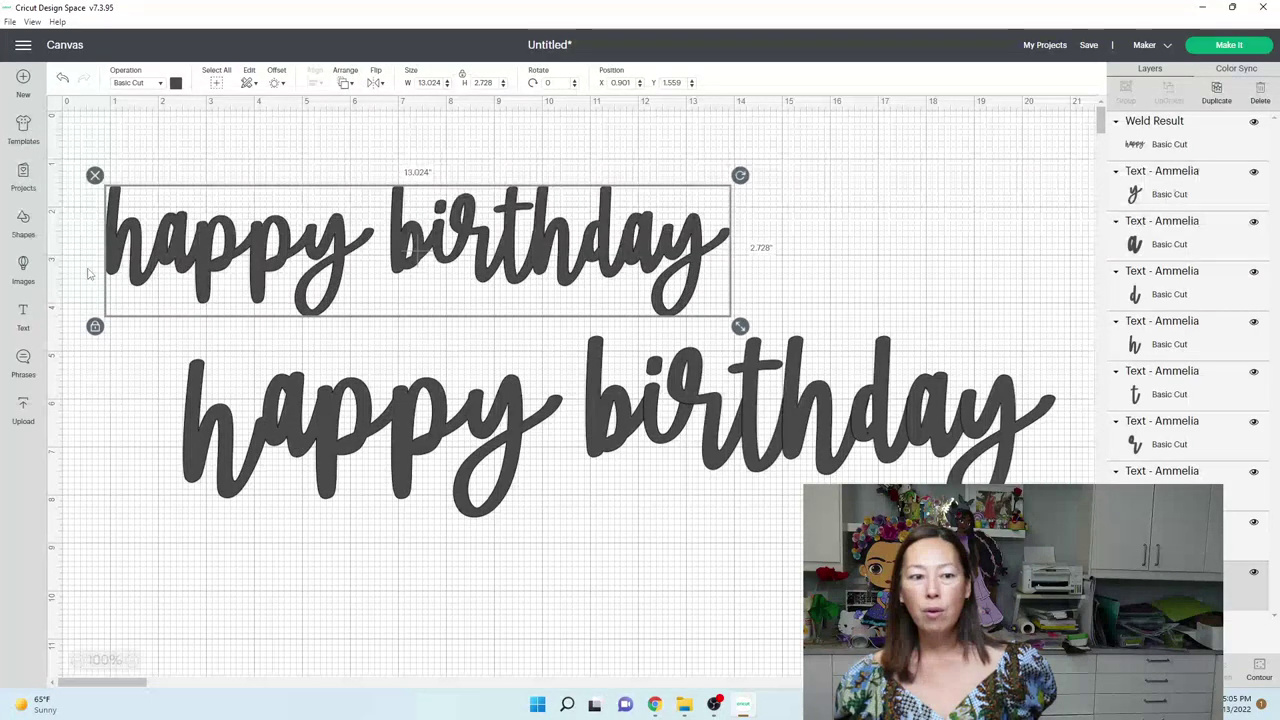
left_click_drag(150, 253, 198, 227)
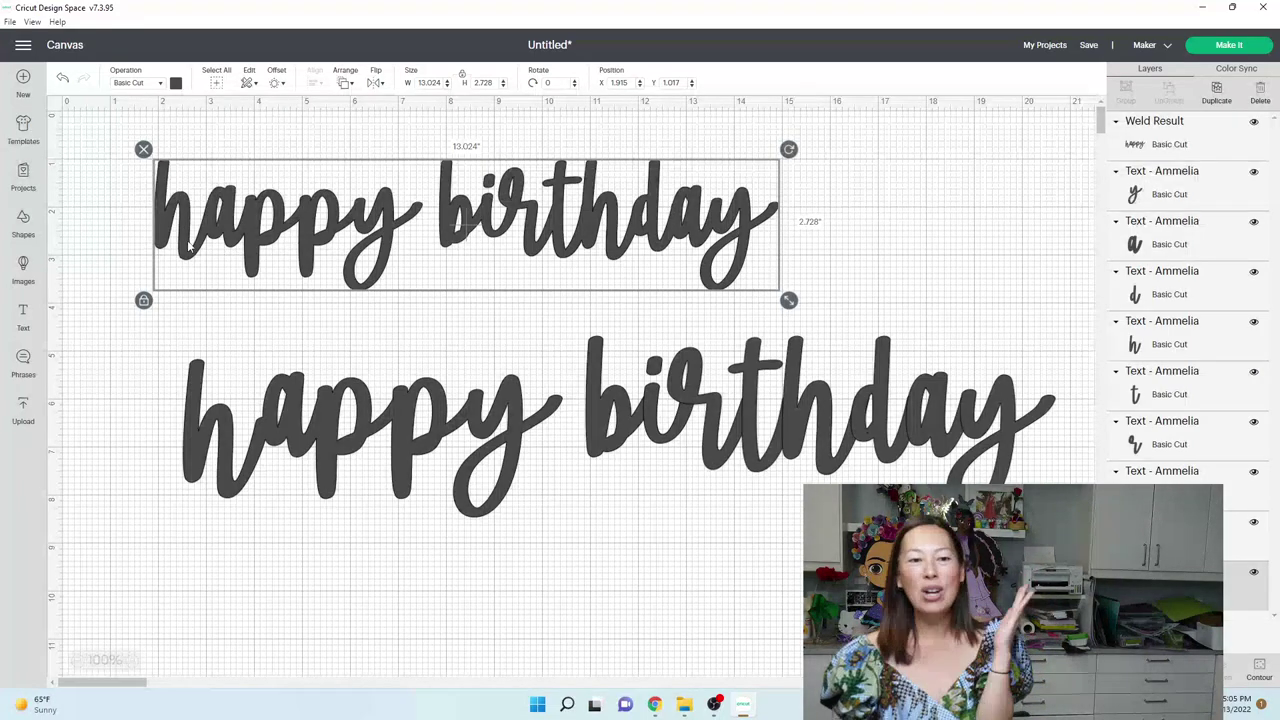
left_click(288, 437)
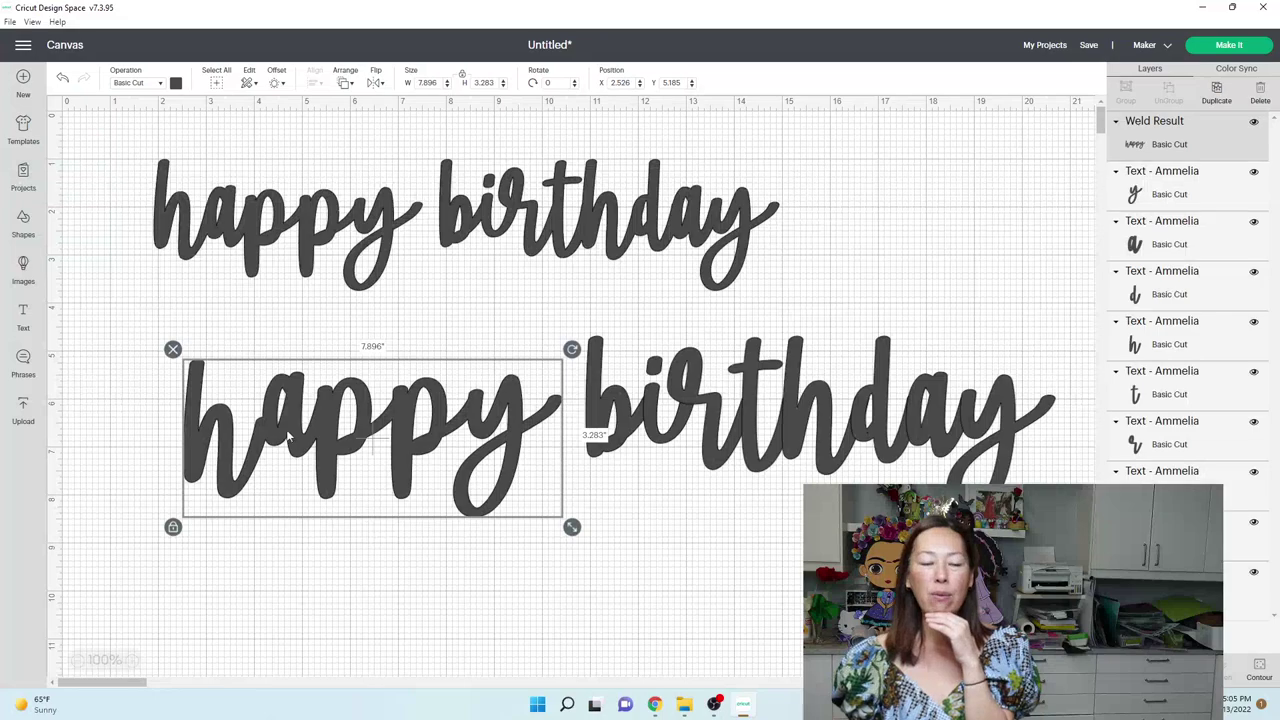
Step: Undo the top text's enlargement and the weld of the 'happy' letters
left_click(63, 79)
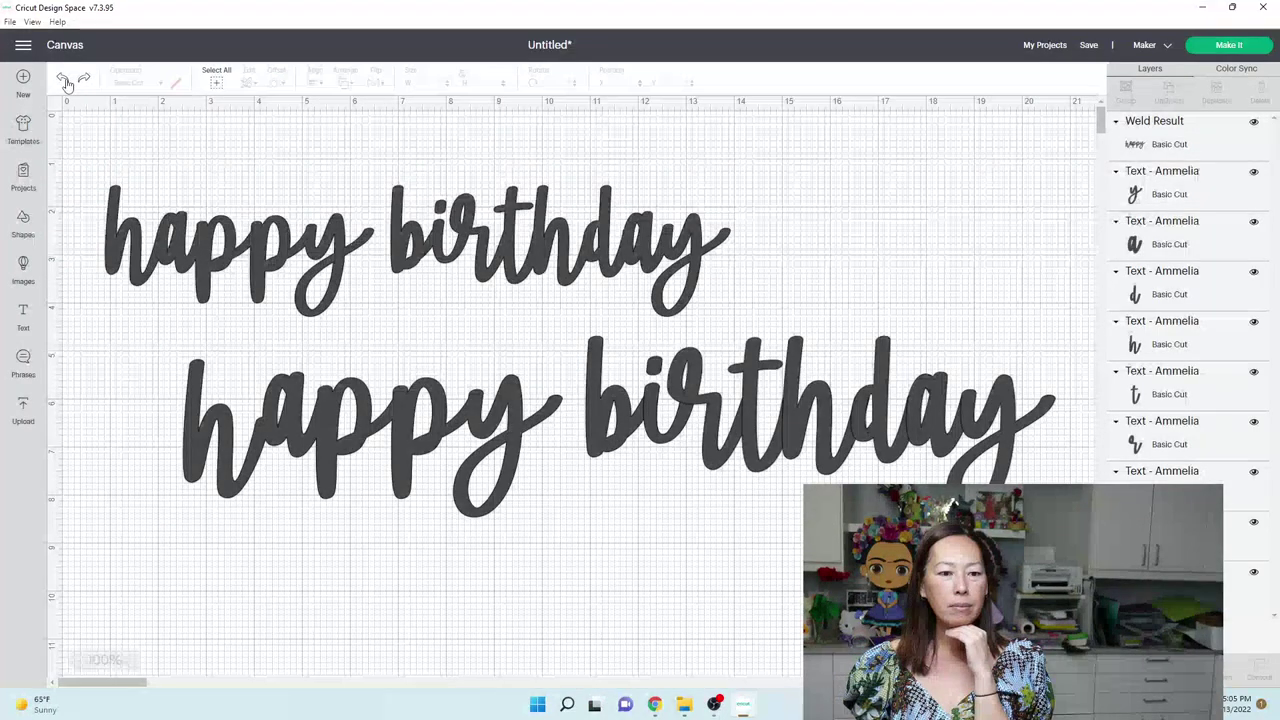
left_click(63, 79)
left_click(63, 80)
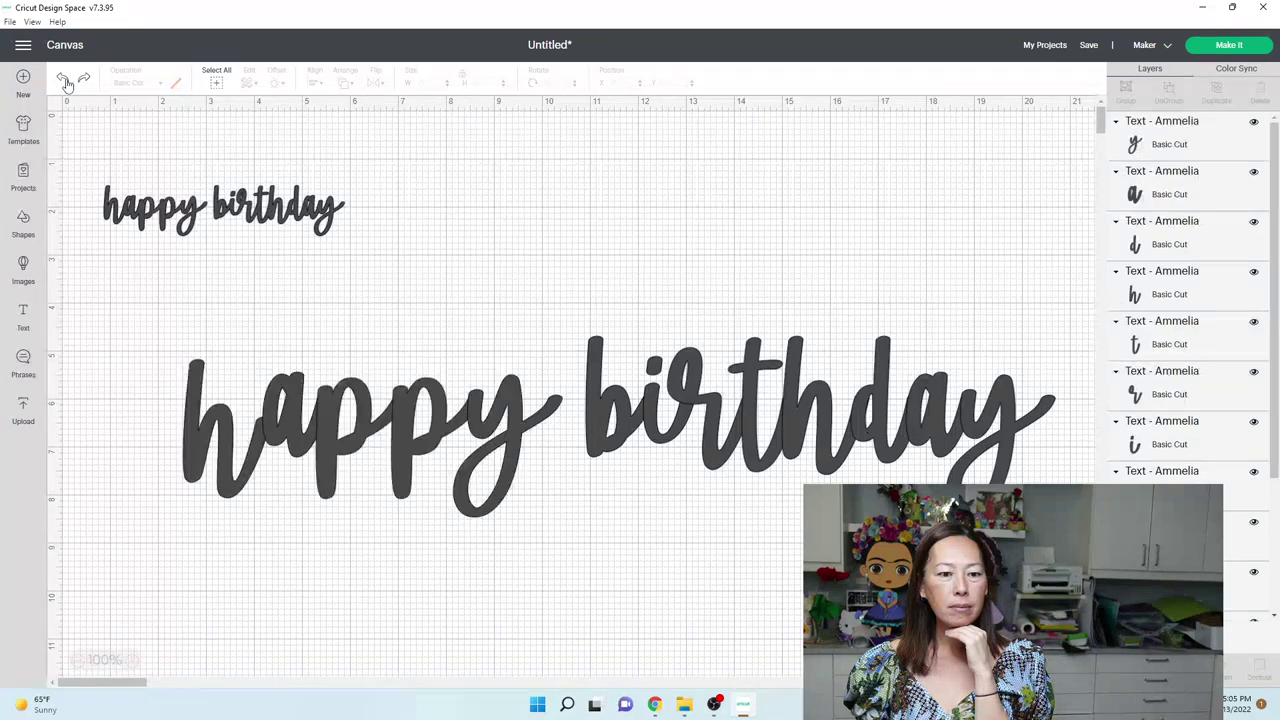
Step: Shrink the big letter h slightly to 205.19 font size
left_click(246, 482)
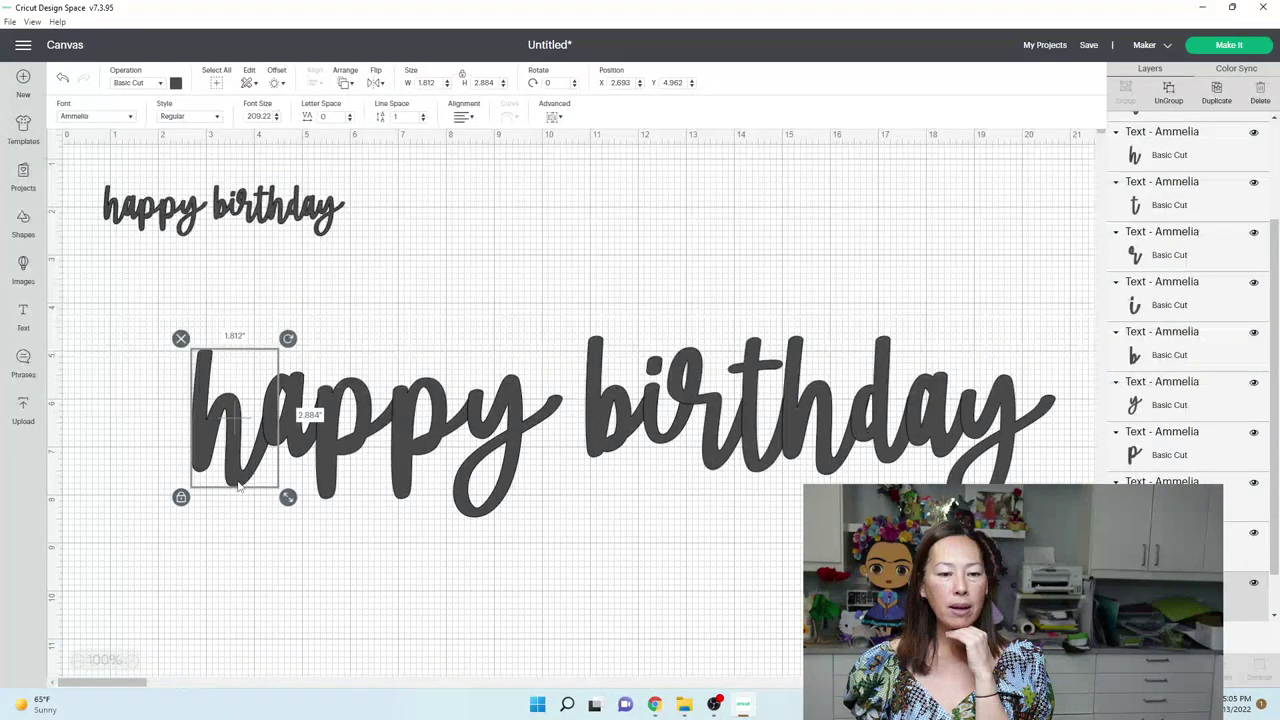
left_click(190, 537)
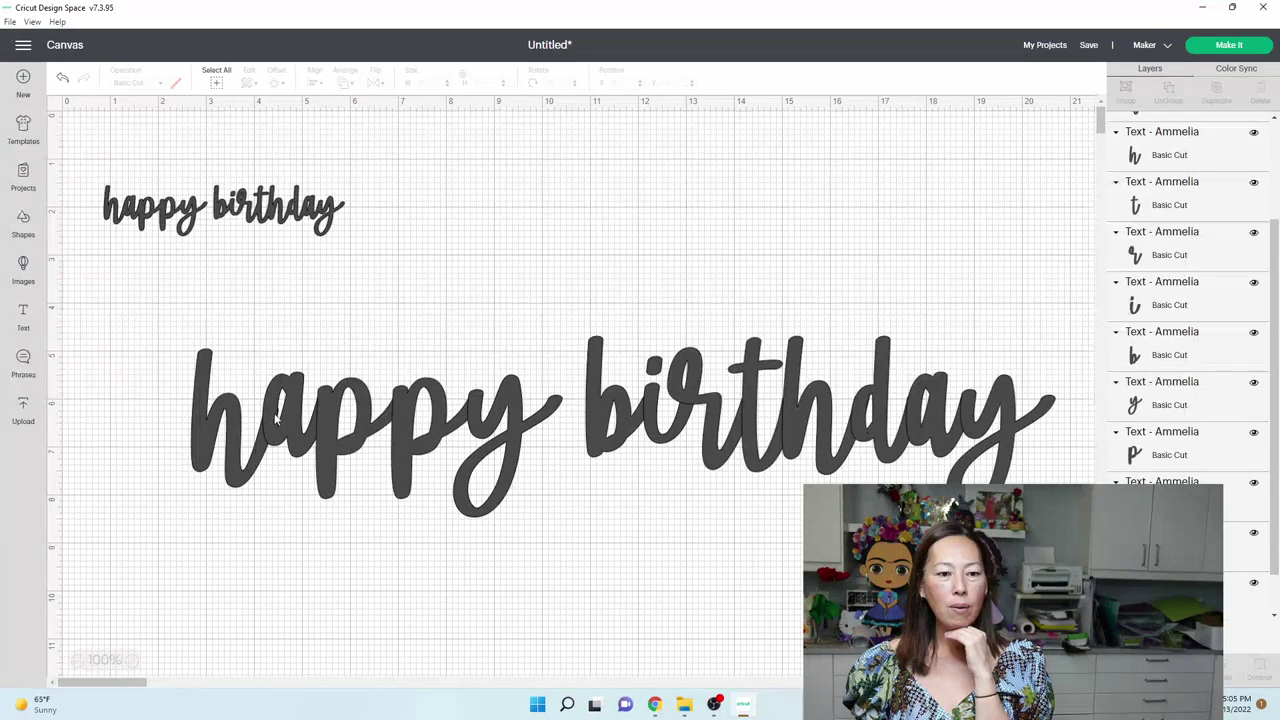
left_click(262, 462)
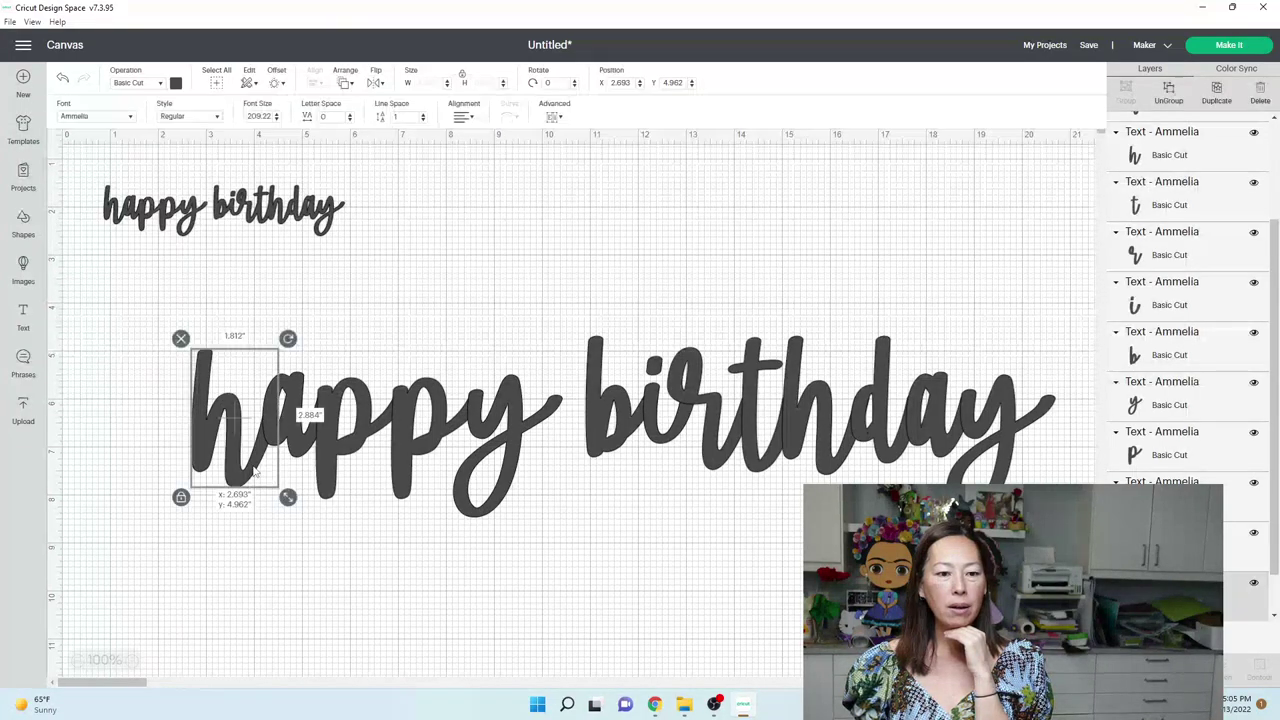
left_click(291, 539)
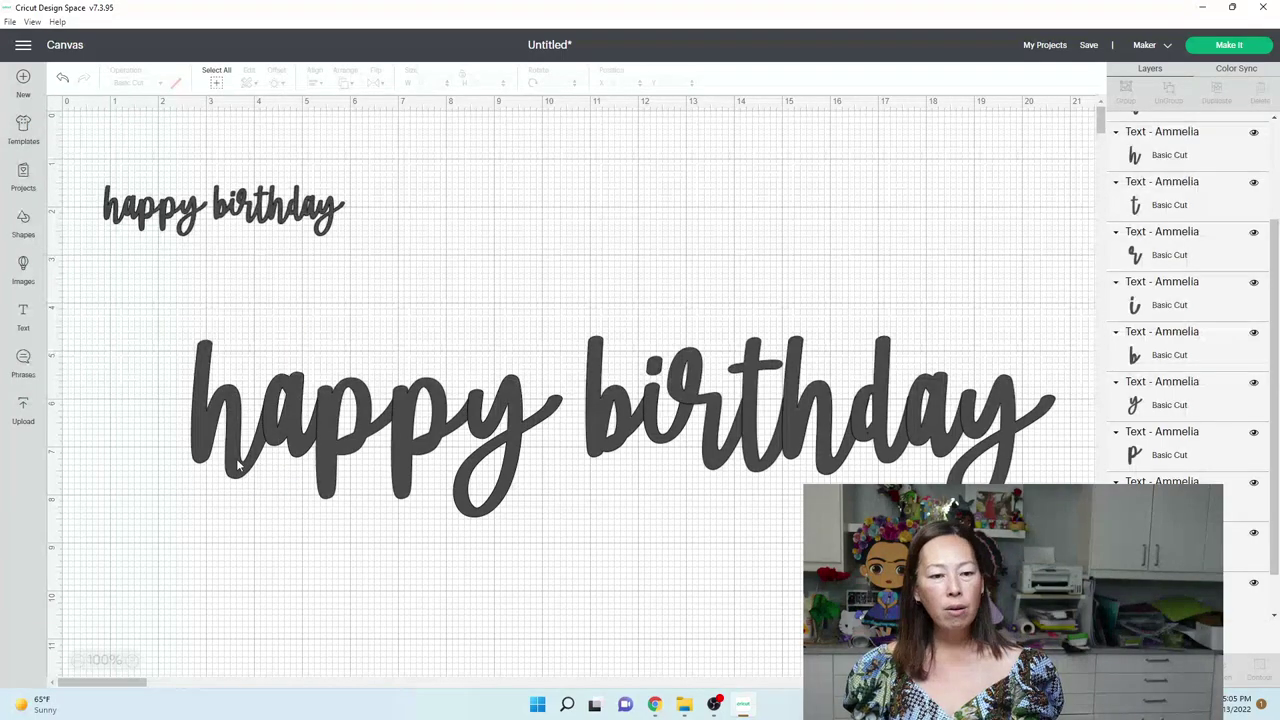
left_click(238, 464)
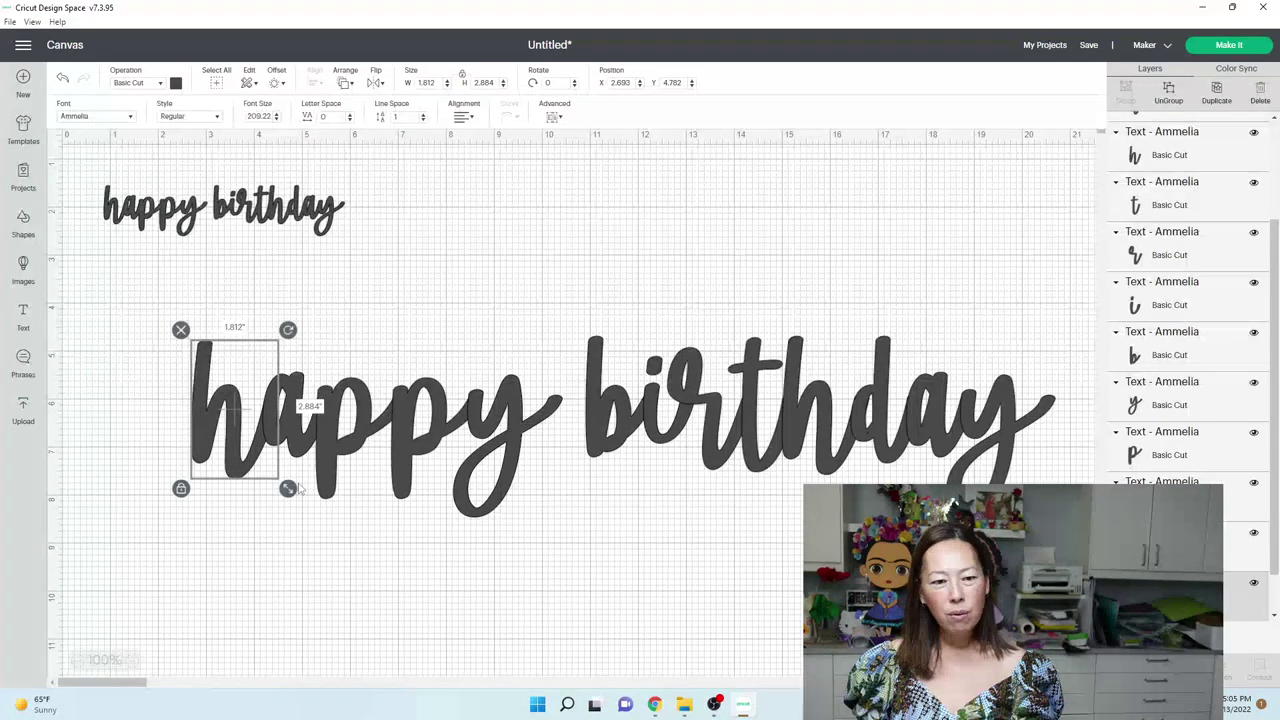
left_click_drag(293, 493, 286, 485)
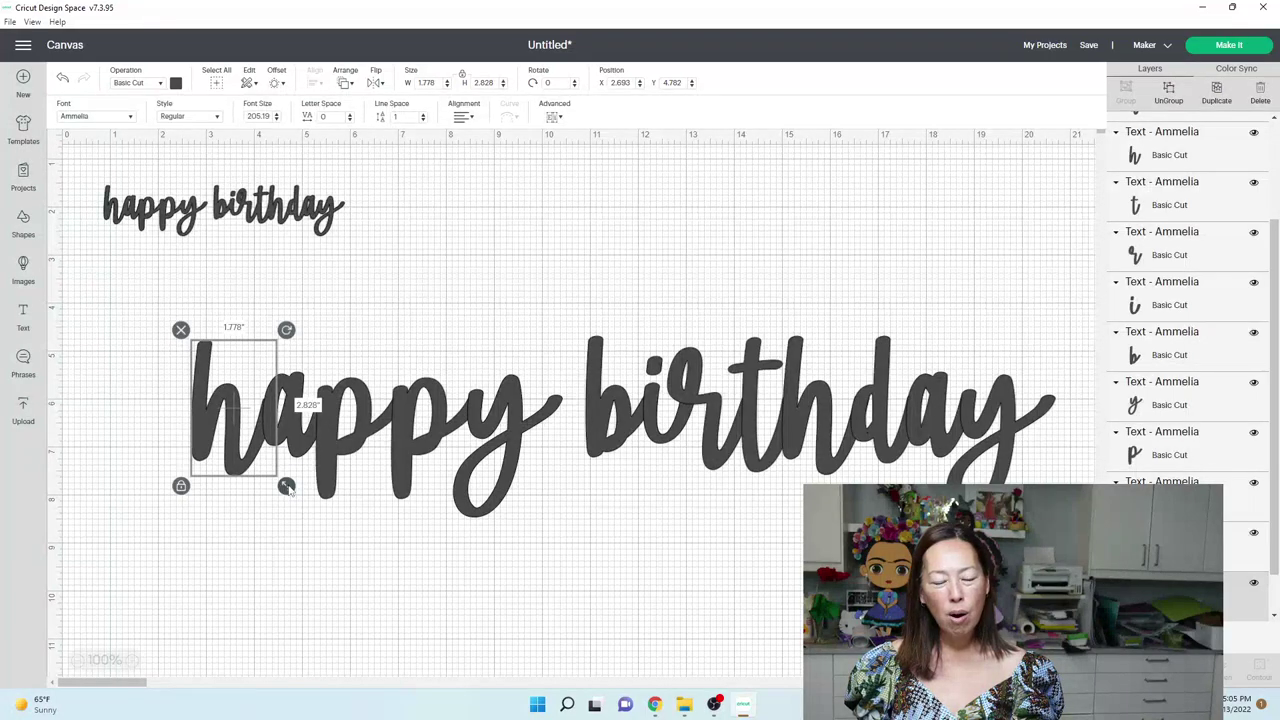
left_click(245, 545)
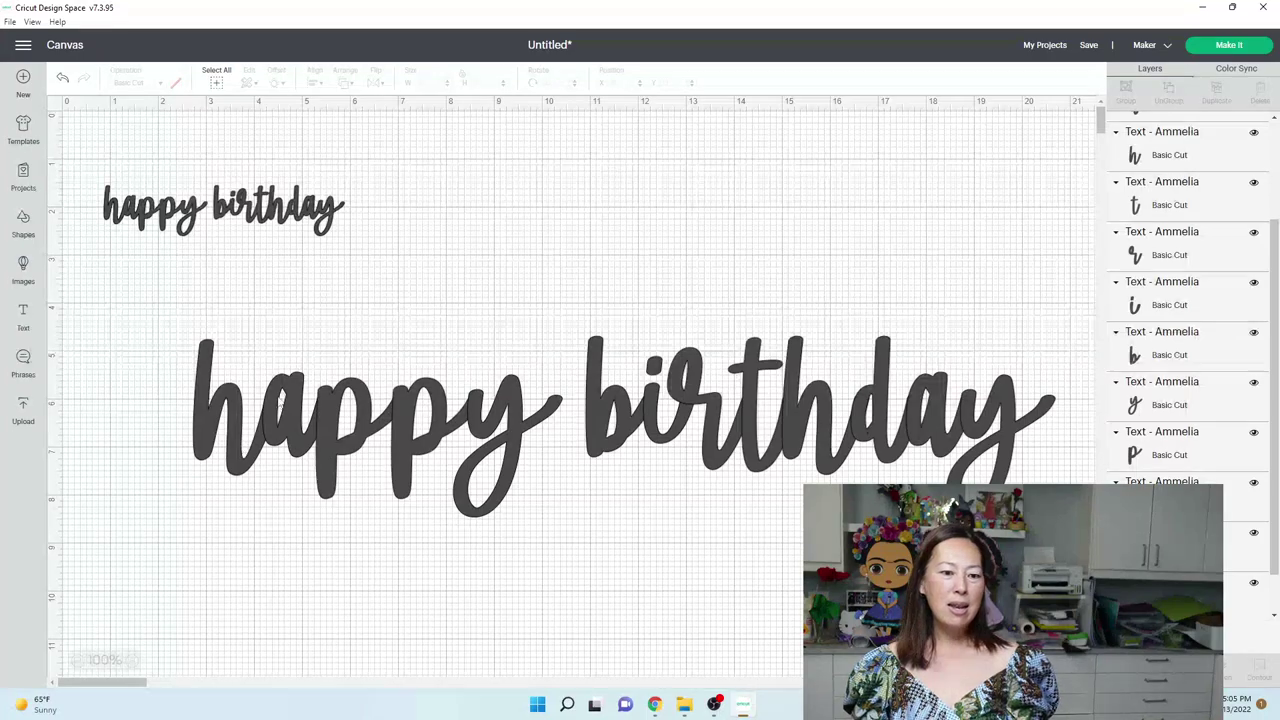
Step: Reselect the 'happy' letters and set their width to 40 in
left_click_drag(162, 362, 970, 706)
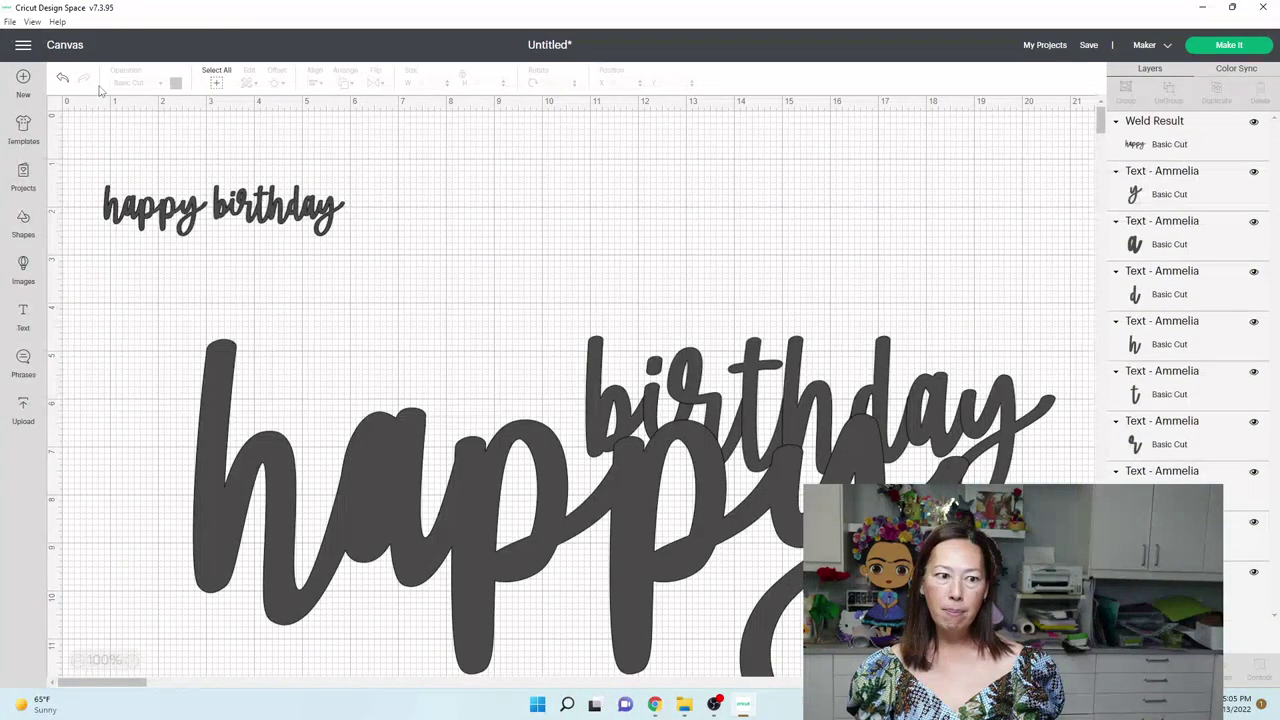
left_click(62, 79)
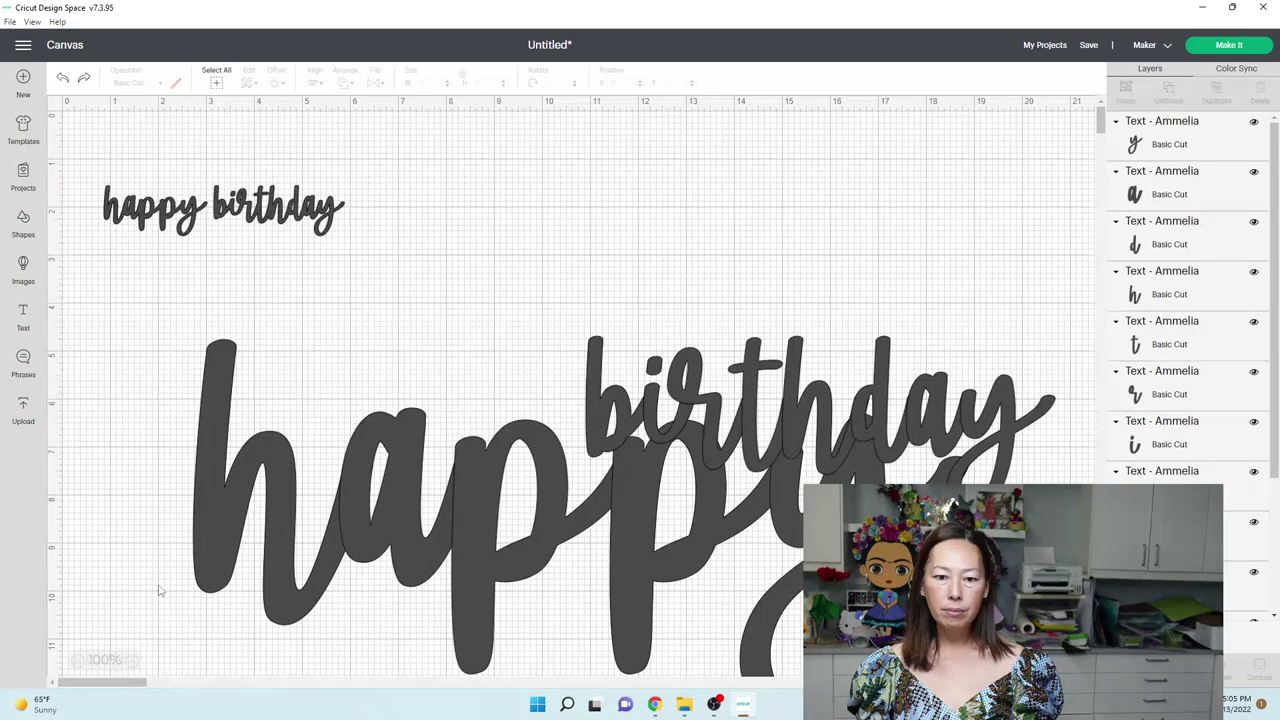
left_click_drag(157, 585, 805, 612)
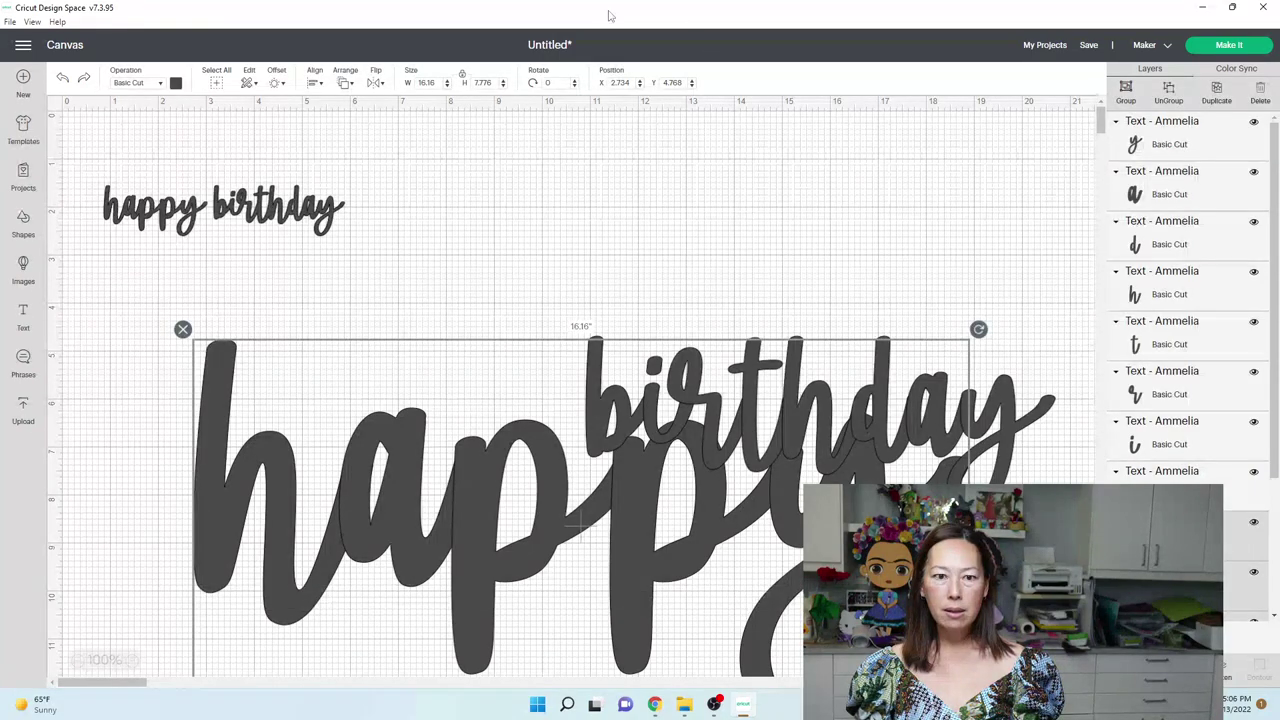
left_click(436, 82)
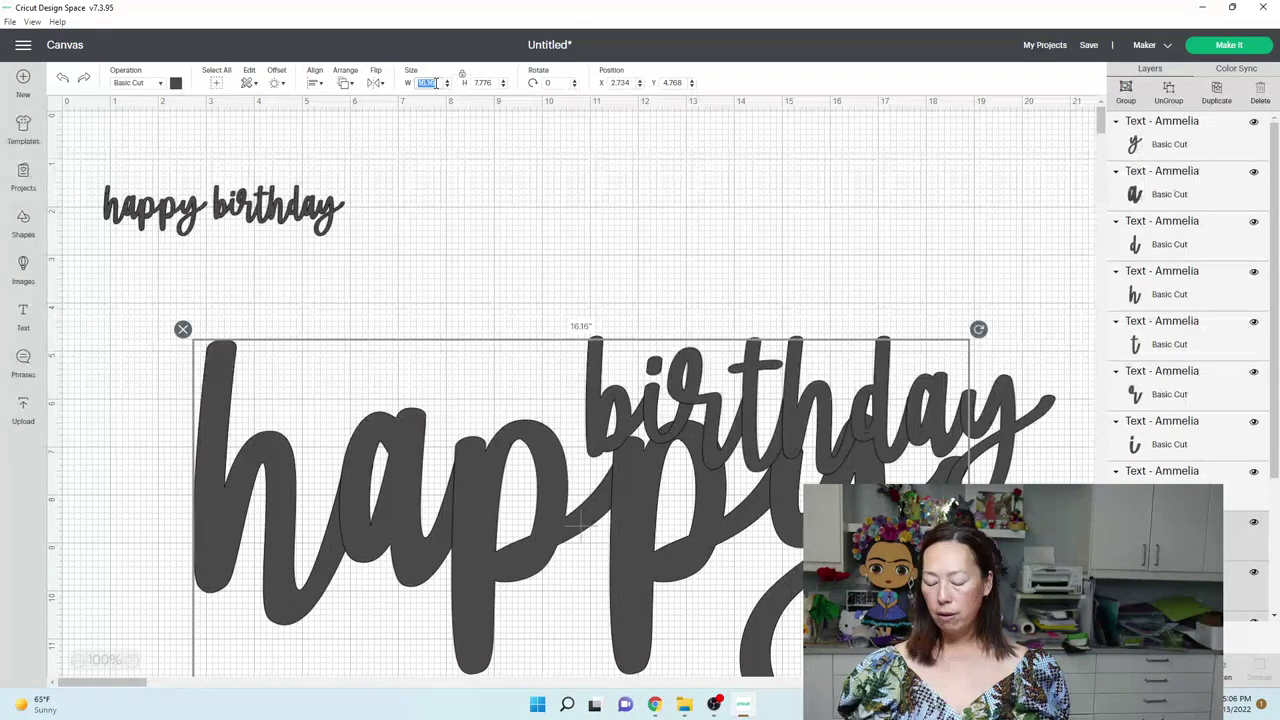
type("40")
key("Return")
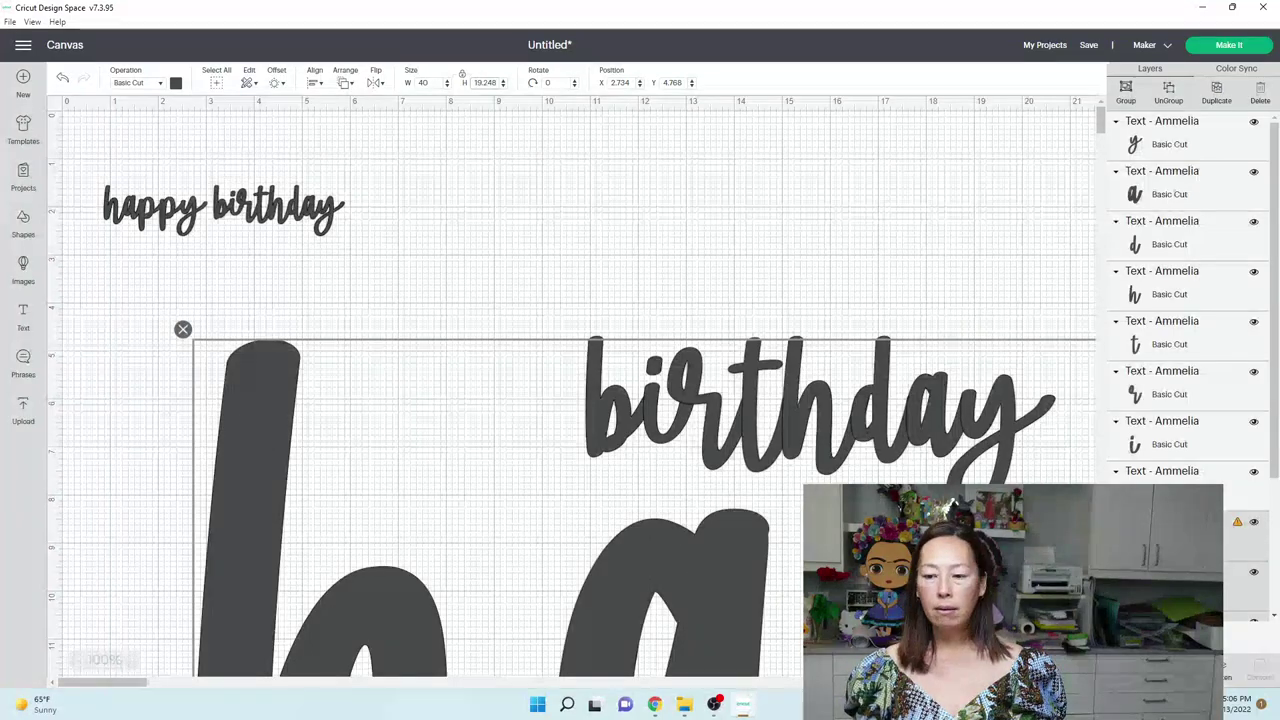
Step: Try welding and moving the enlarged letters, then undo back to separate letters
key("Escape")
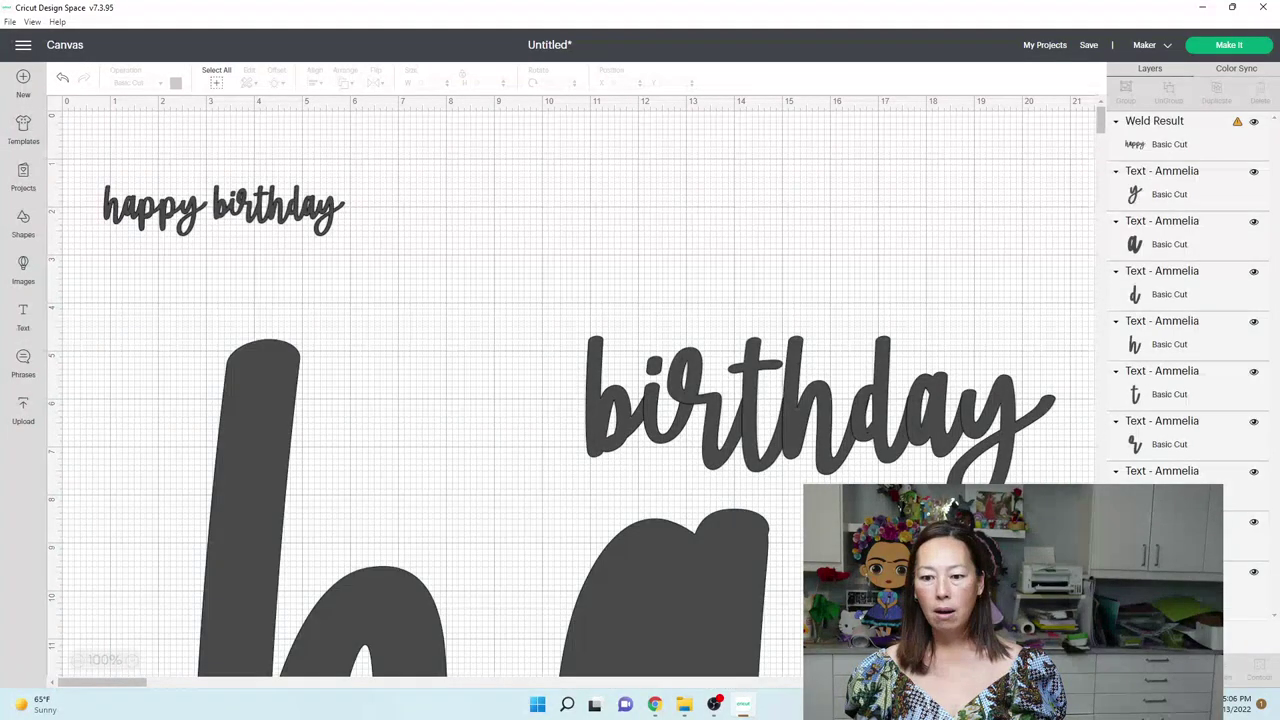
left_click_drag(666, 593, 626, 374)
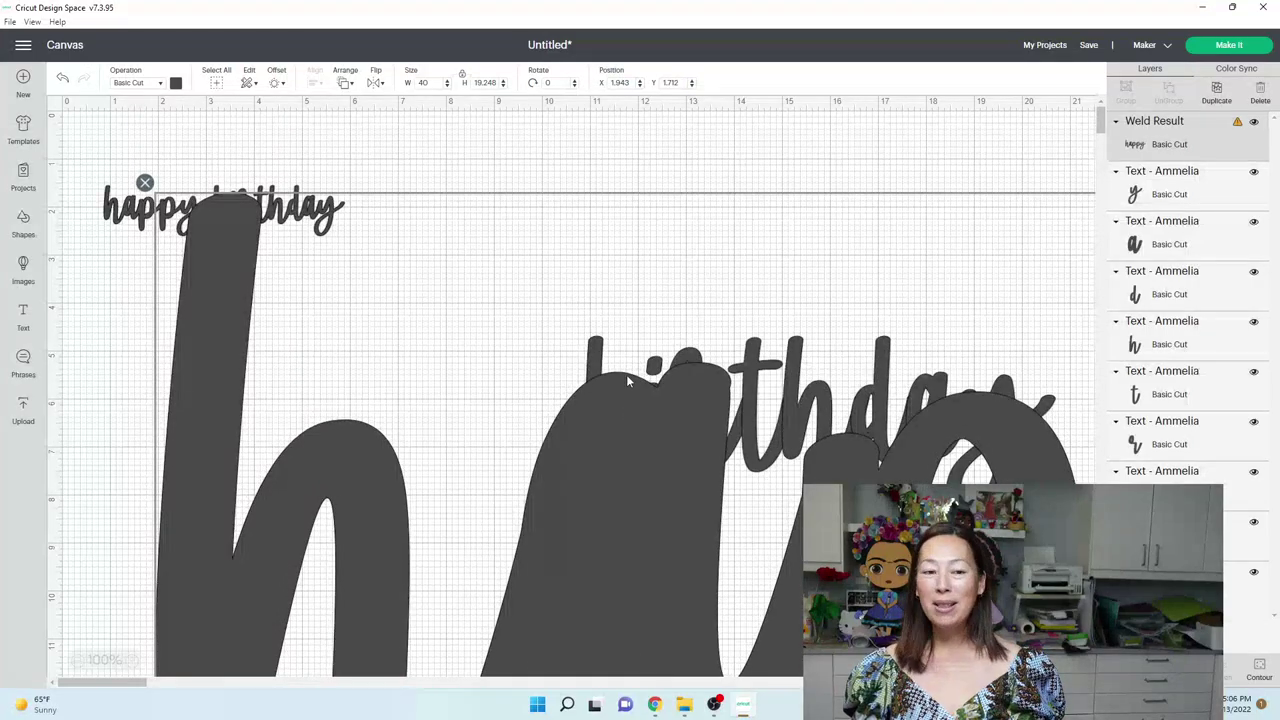
left_click(62, 80)
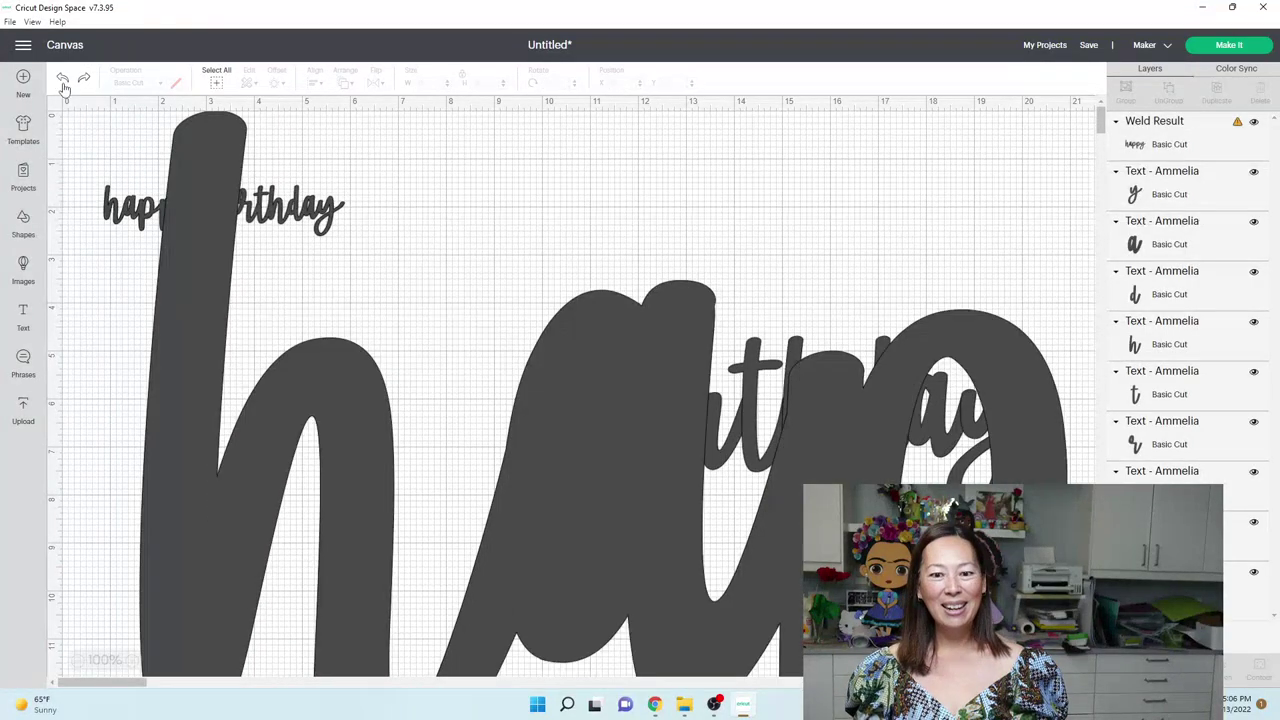
left_click(61, 80)
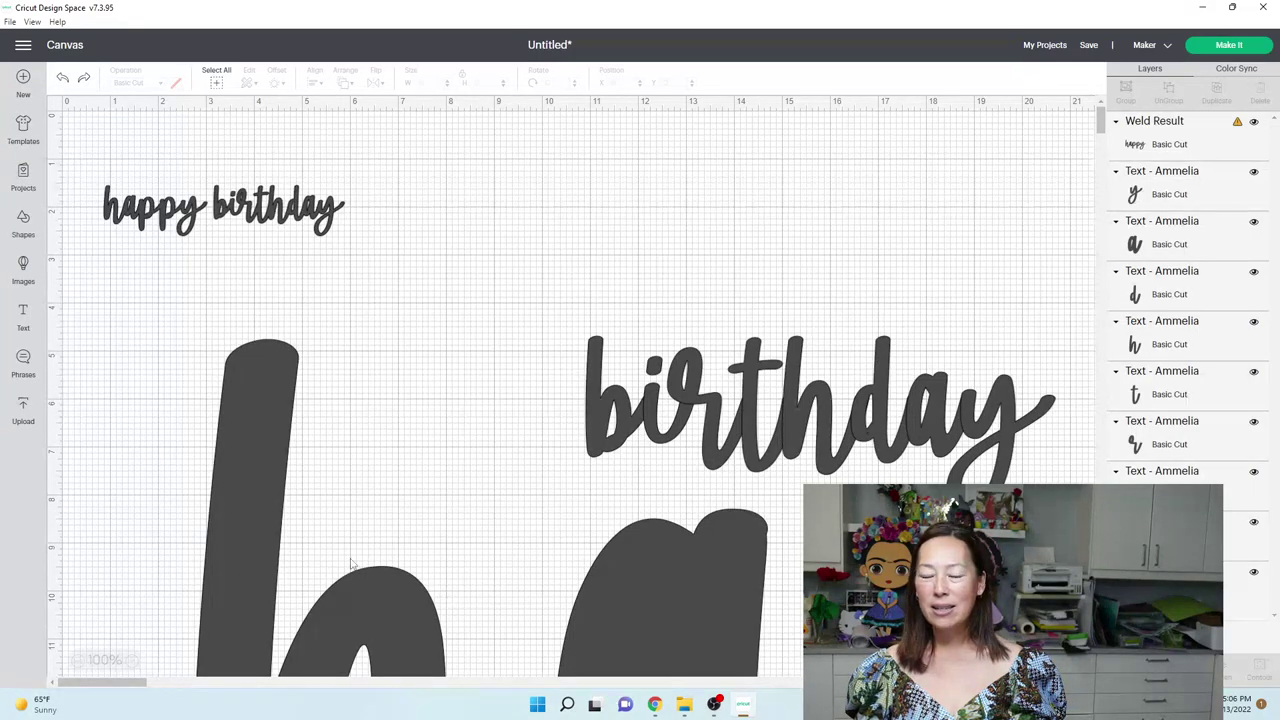
left_click(246, 584)
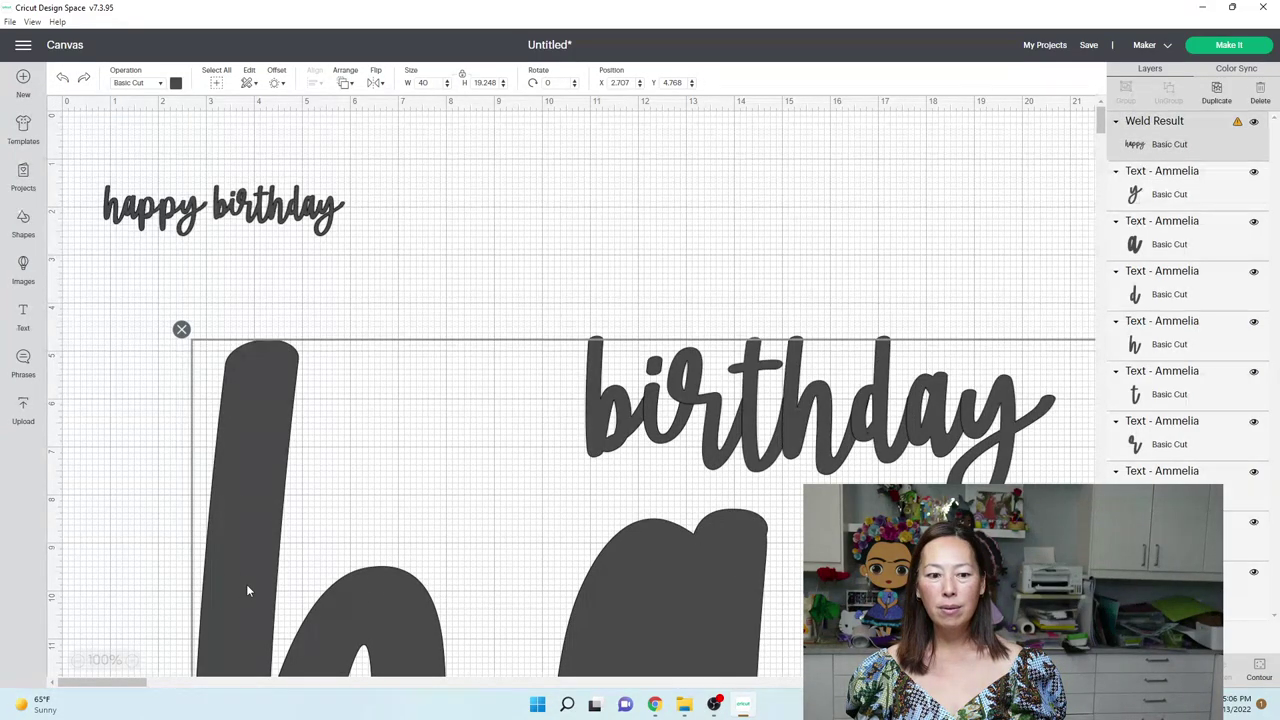
scroll(250, 570, "down", 5)
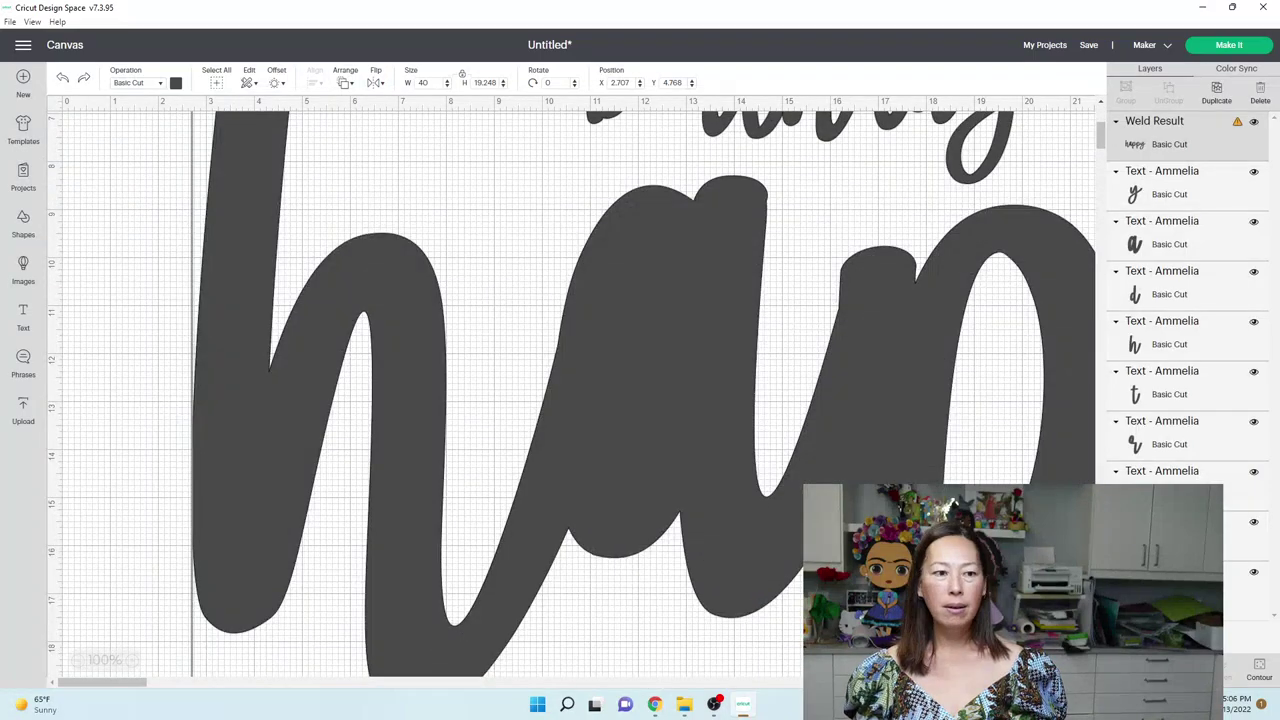
left_click(62, 79)
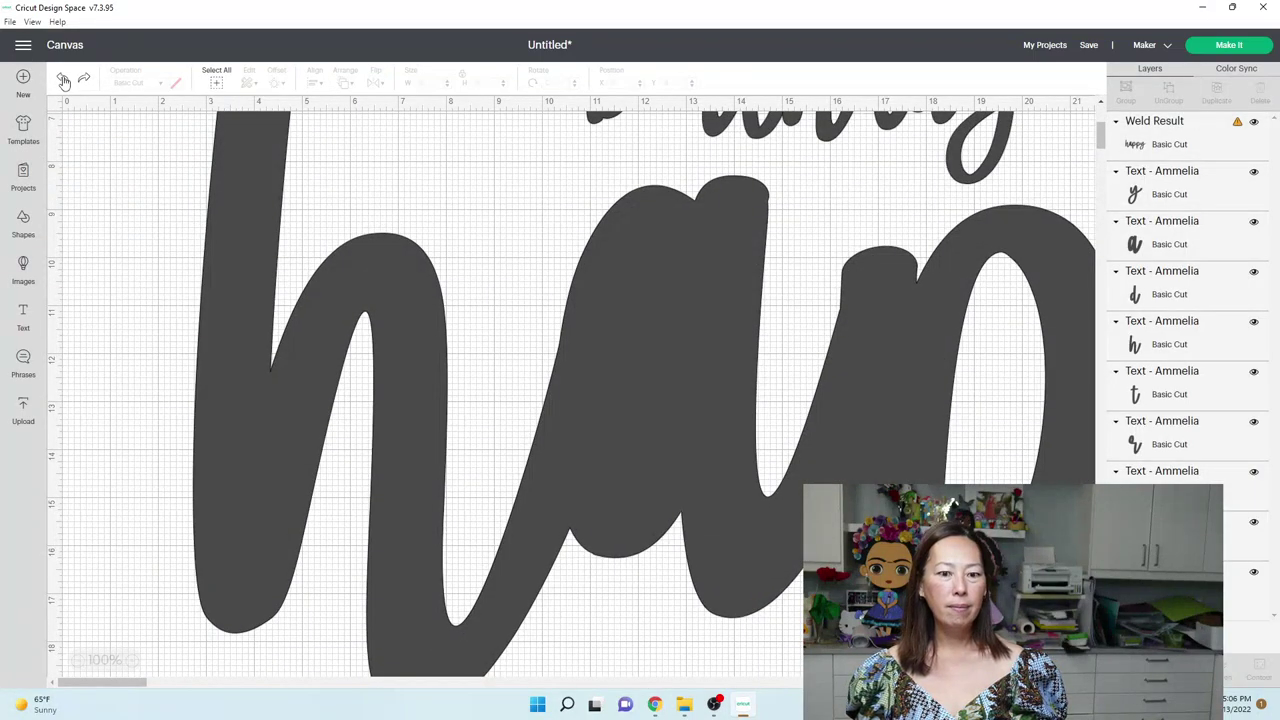
left_click(62, 79)
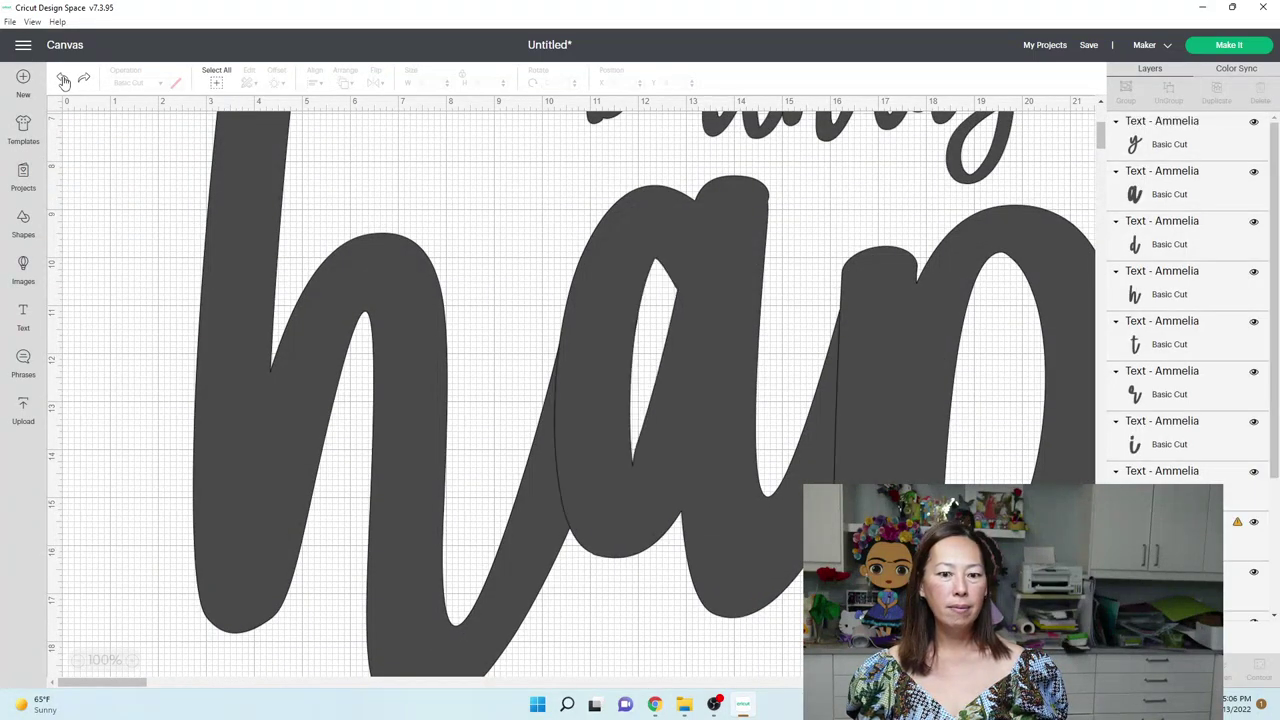
Step: Zoom out to 25% and widen the happy letters to 100 in
left_click(77, 661)
left_click(77, 661)
left_click(77, 661)
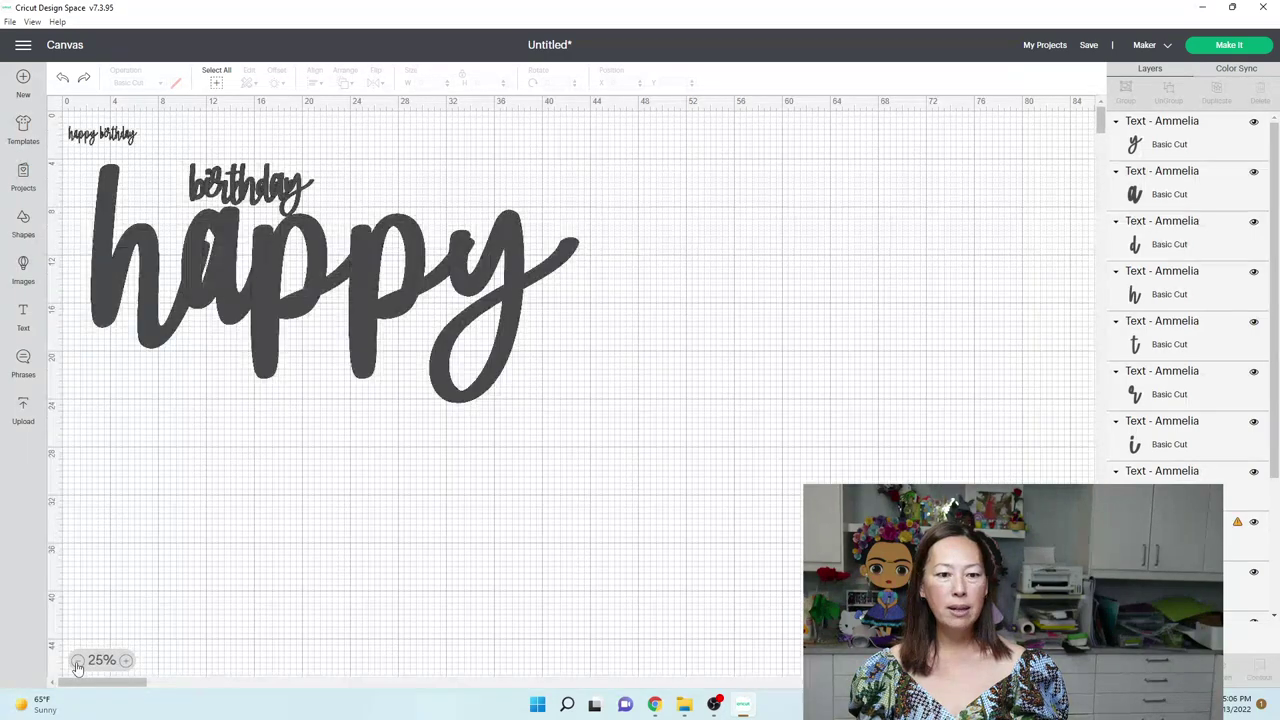
left_click_drag(678, 410, 270, 379)
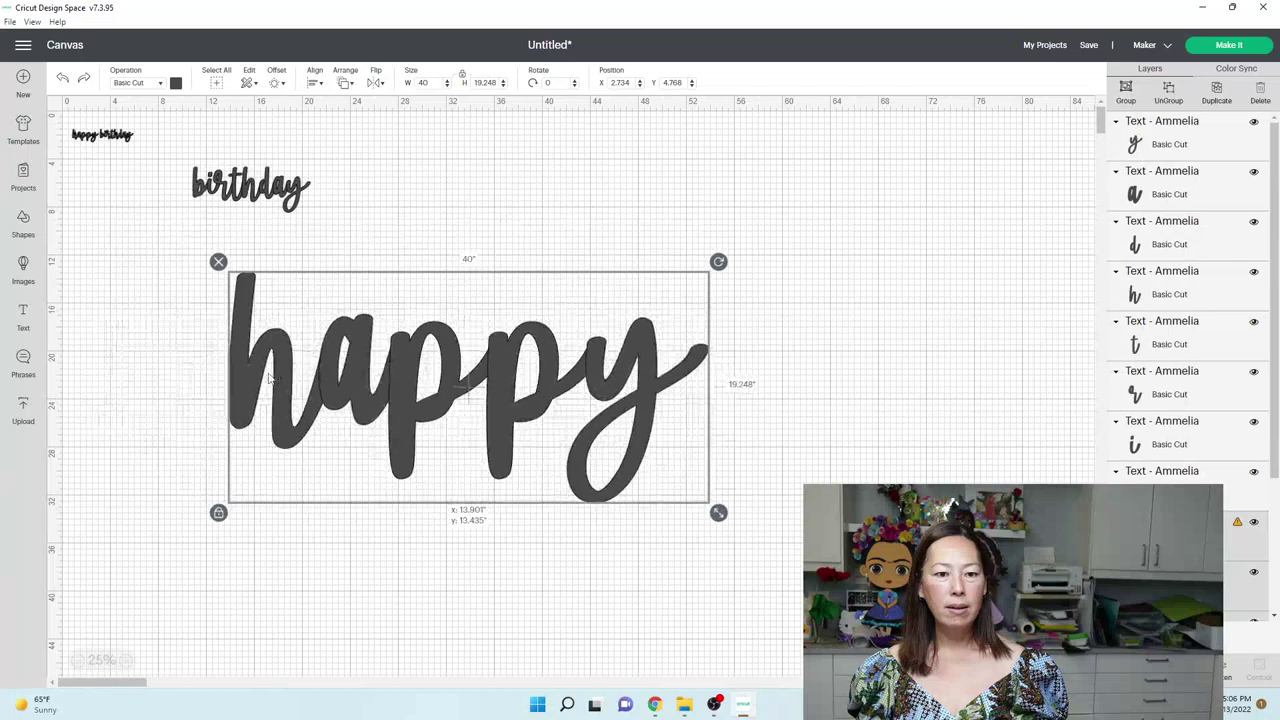
left_click(428, 82)
type("100")
key("Tab")
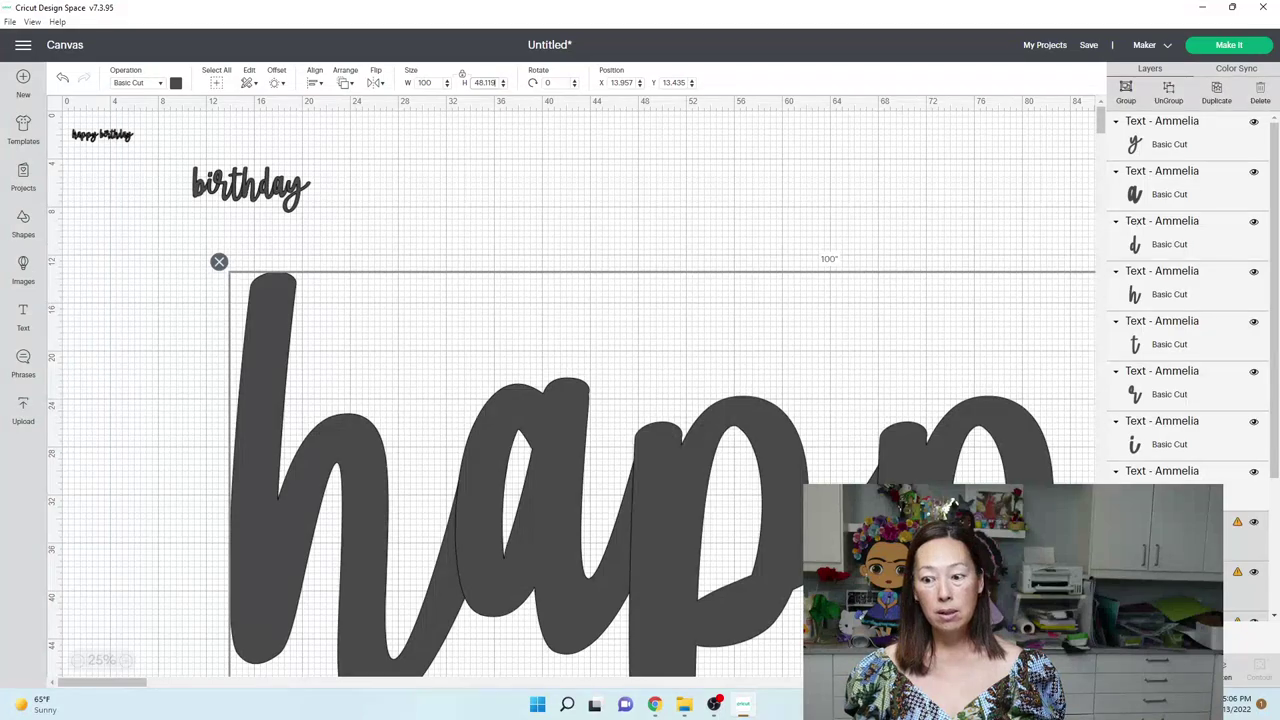
Step: Weld the happy letters and resize the Weld Result to 20 in by 9.624 in
left_click(1150, 665)
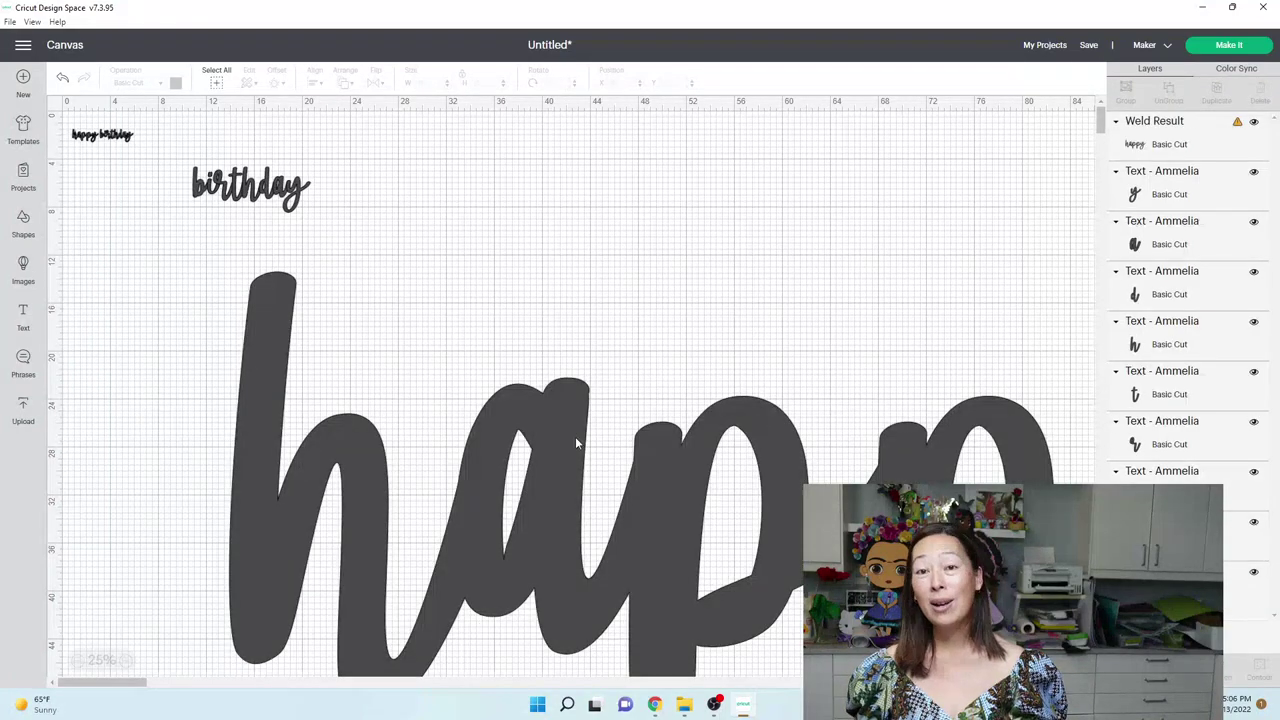
left_click(574, 440)
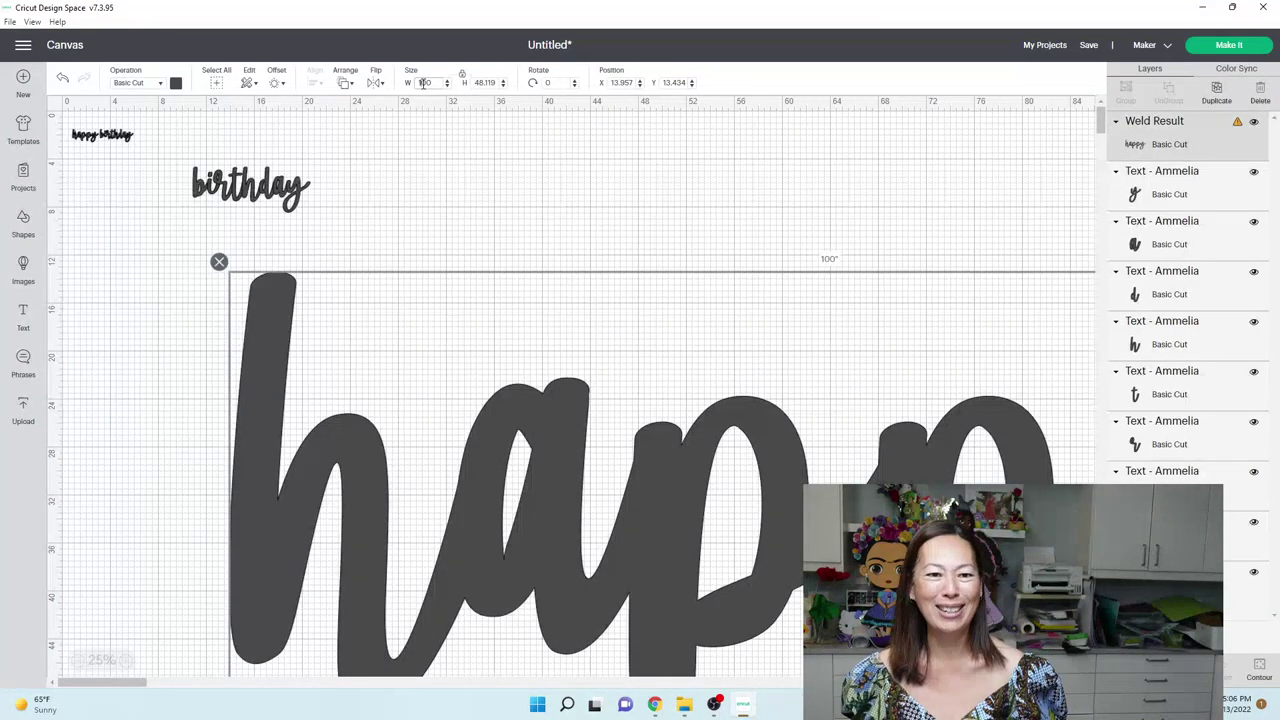
type("20")
key("Tab")
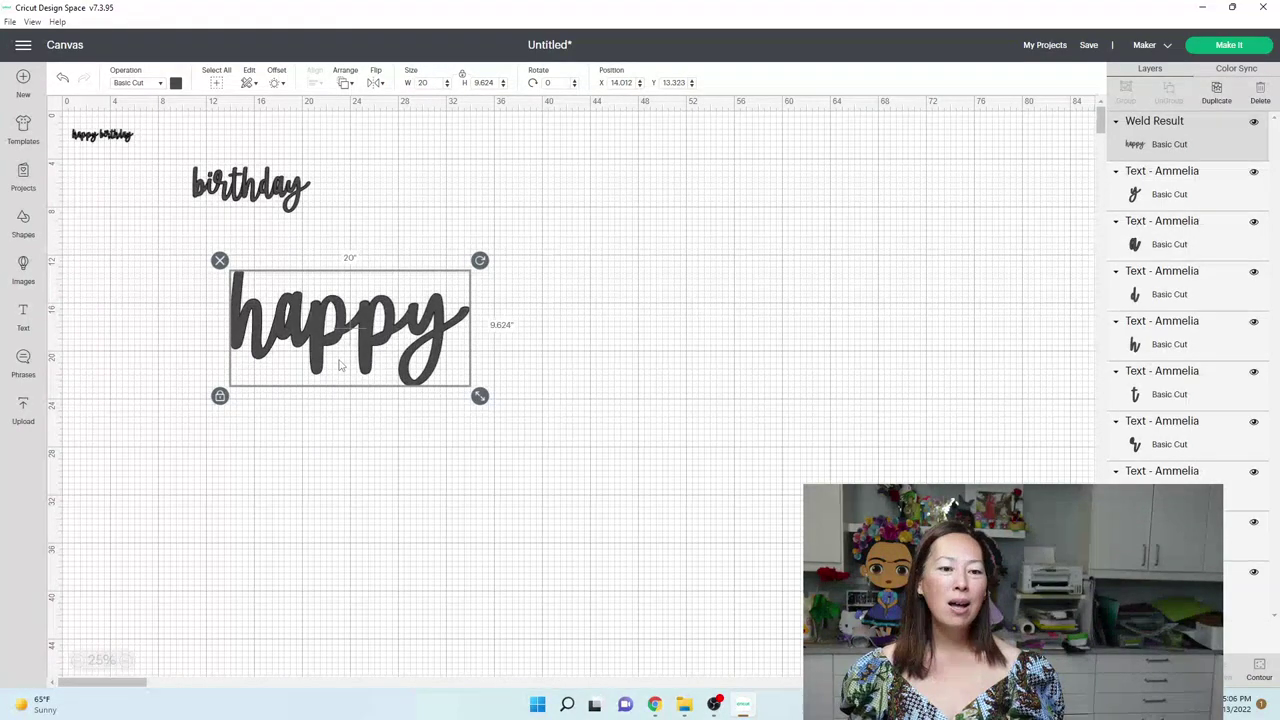
Step: Drag the welded happy shape left to X 4.846 in, Y 13.323 in, then reselect it
left_click_drag(337, 366, 230, 367)
left_click(594, 296)
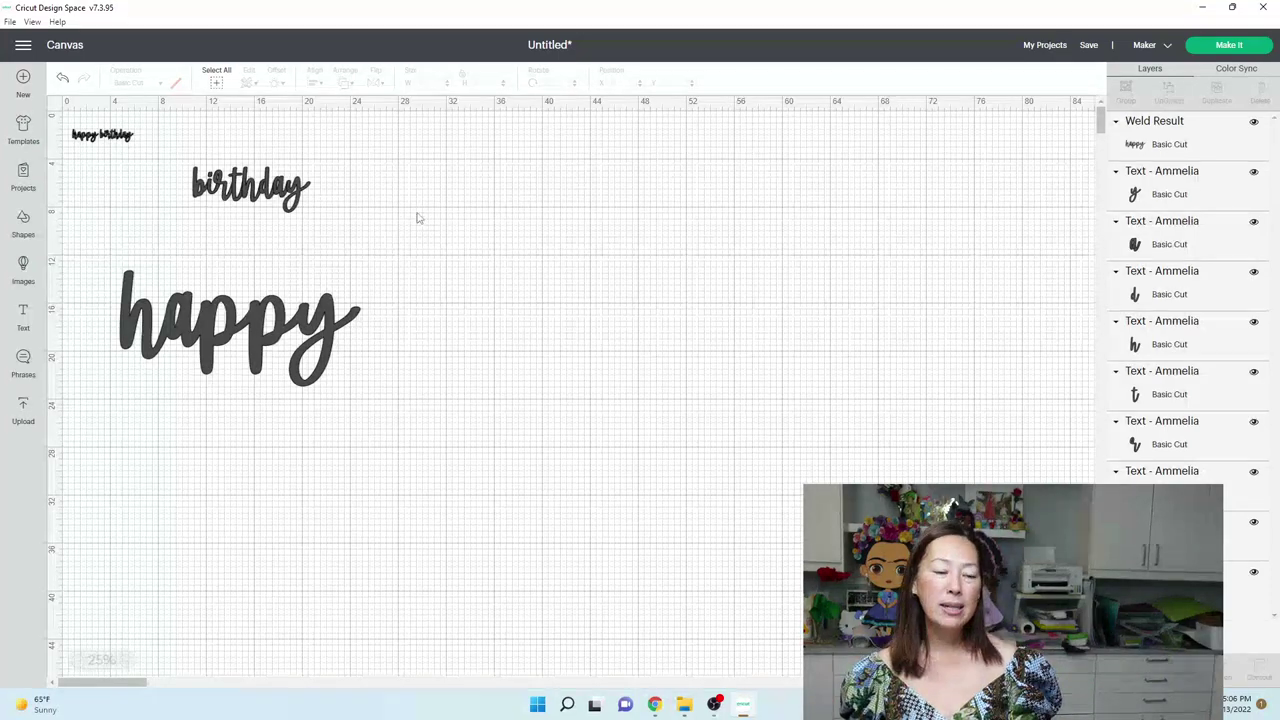
left_click(268, 288)
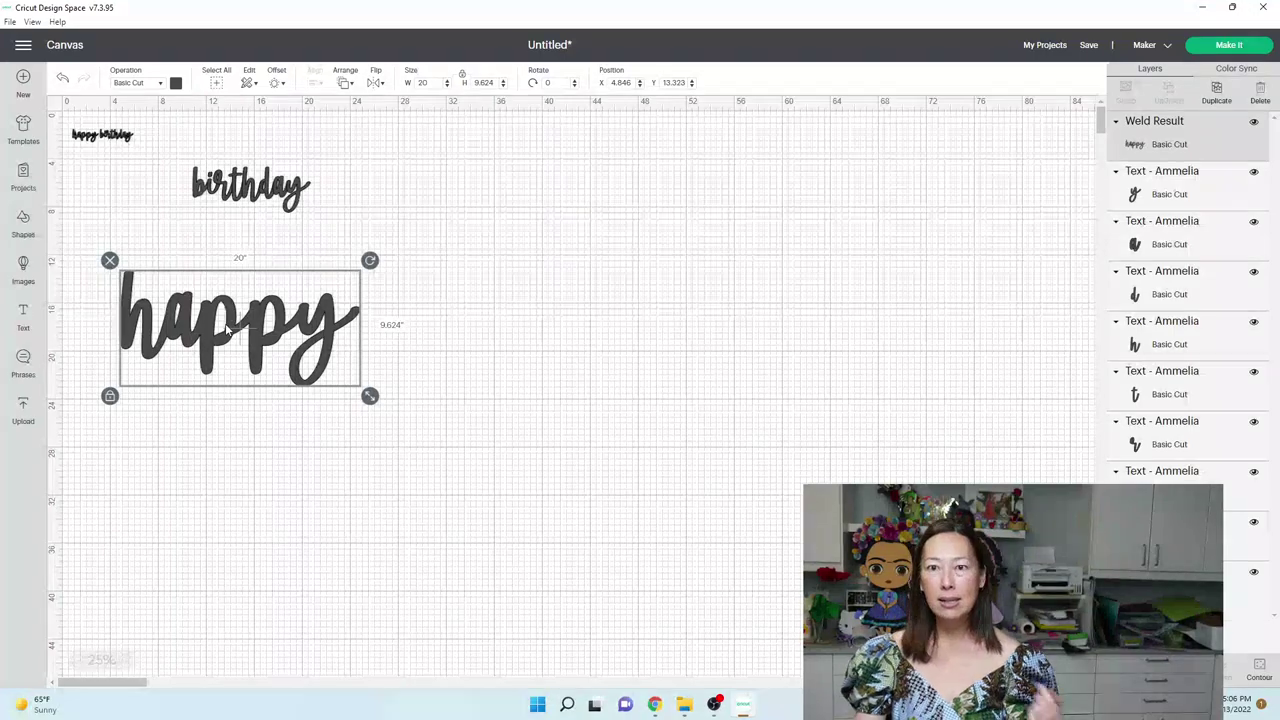